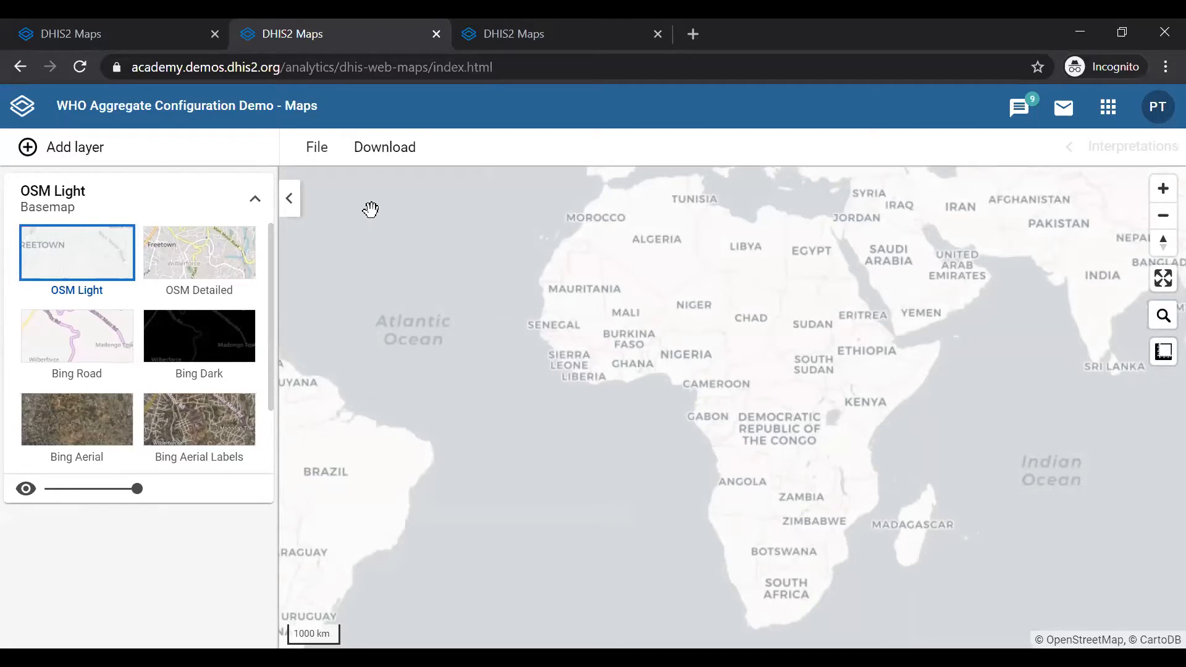
Switch the basemap to Bing Road and start a new facility layer using the group set Type
{"action": "left_click", "coordinate": [102, 354]}
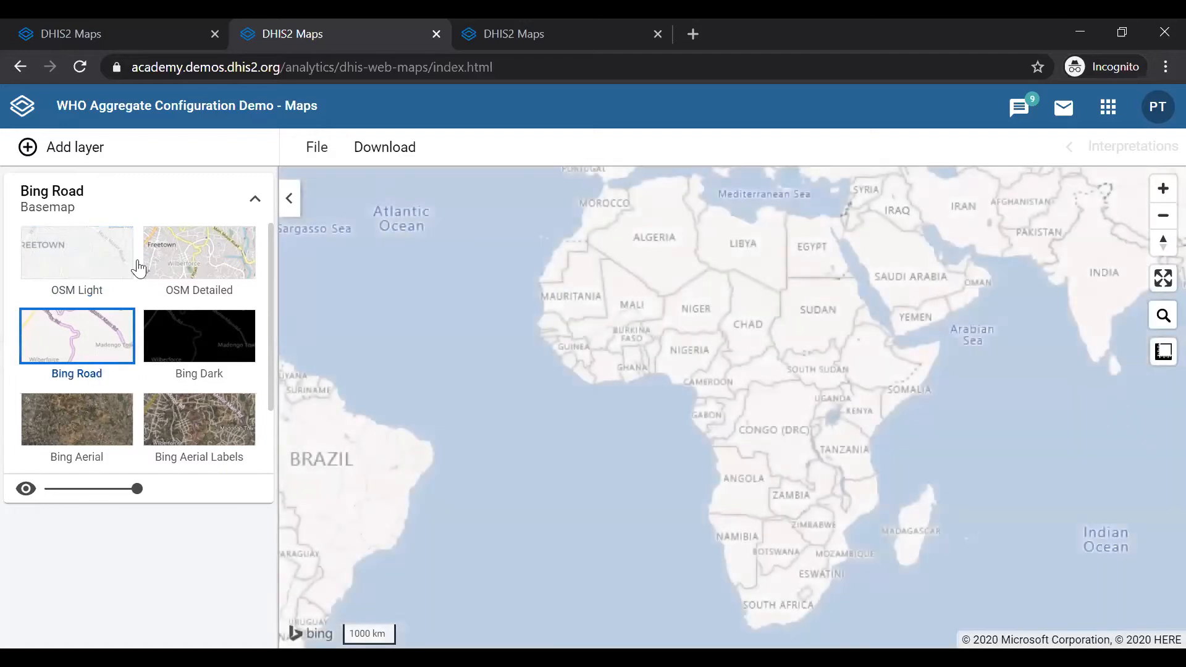
{"action": "left_click", "coordinate": [77, 147]}
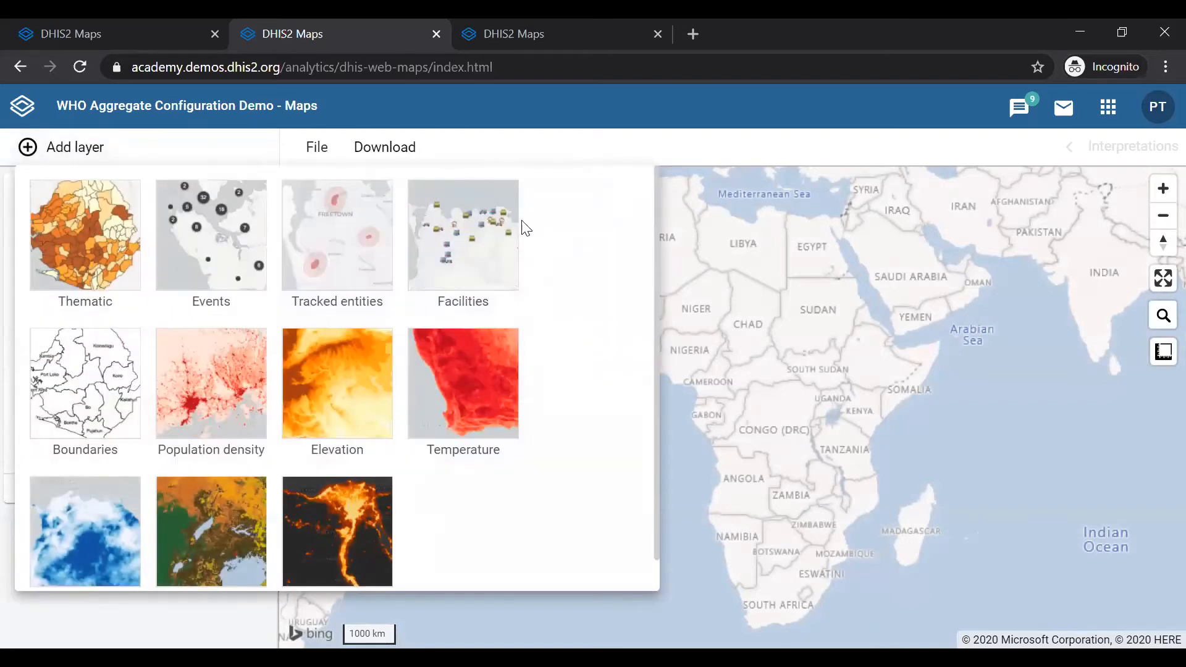
{"action": "left_click", "coordinate": [465, 274]}
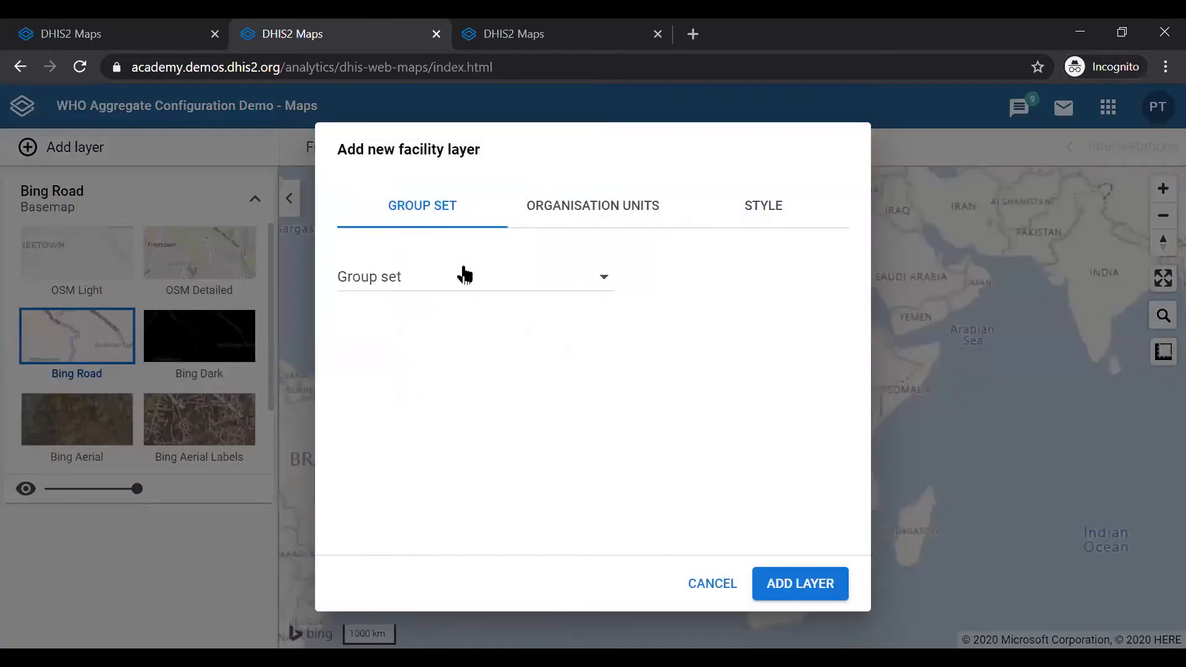
{"action": "left_click", "coordinate": [459, 290]}
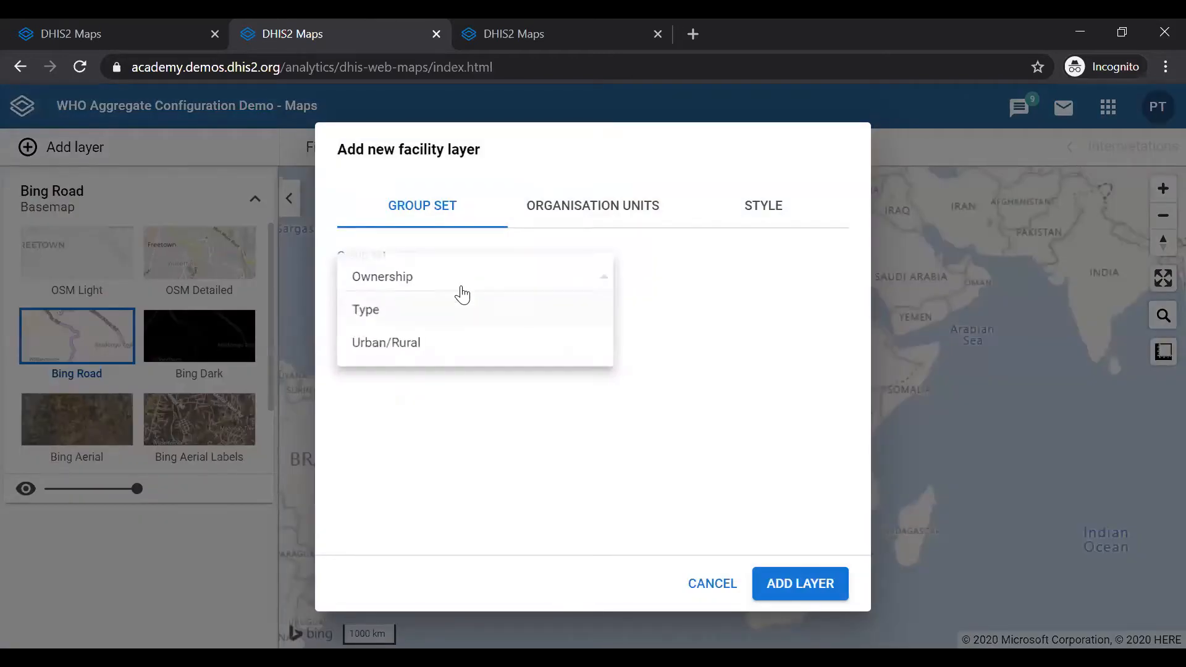
{"action": "left_click", "coordinate": [465, 474]}
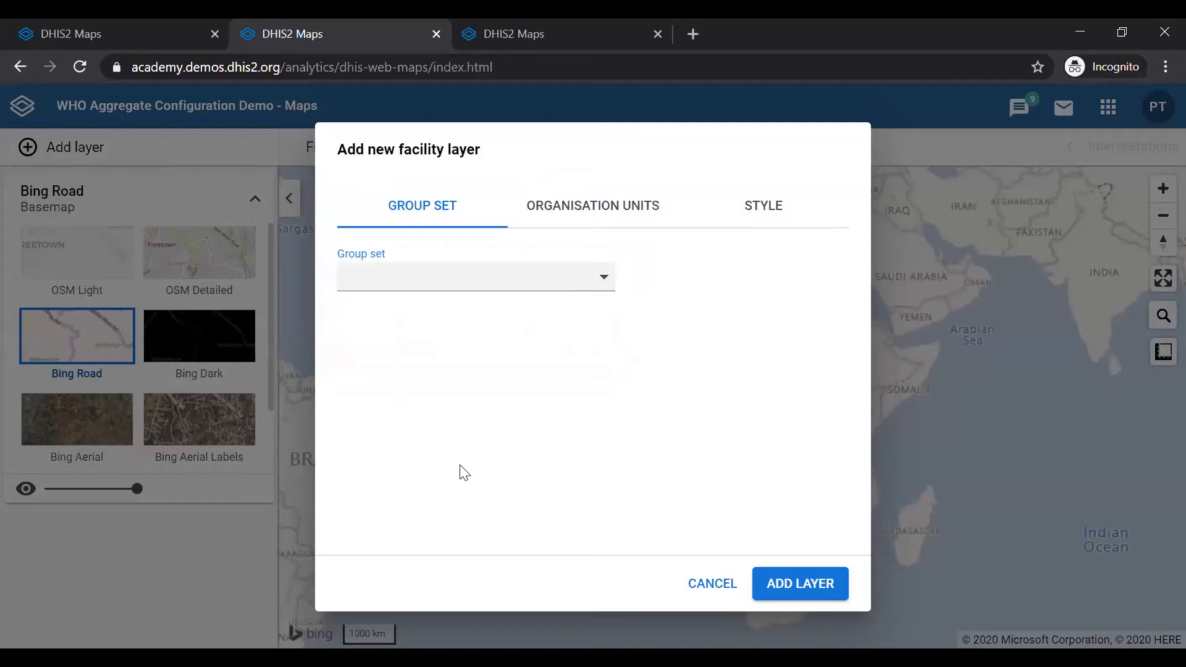
{"action": "left_click", "coordinate": [461, 295]}
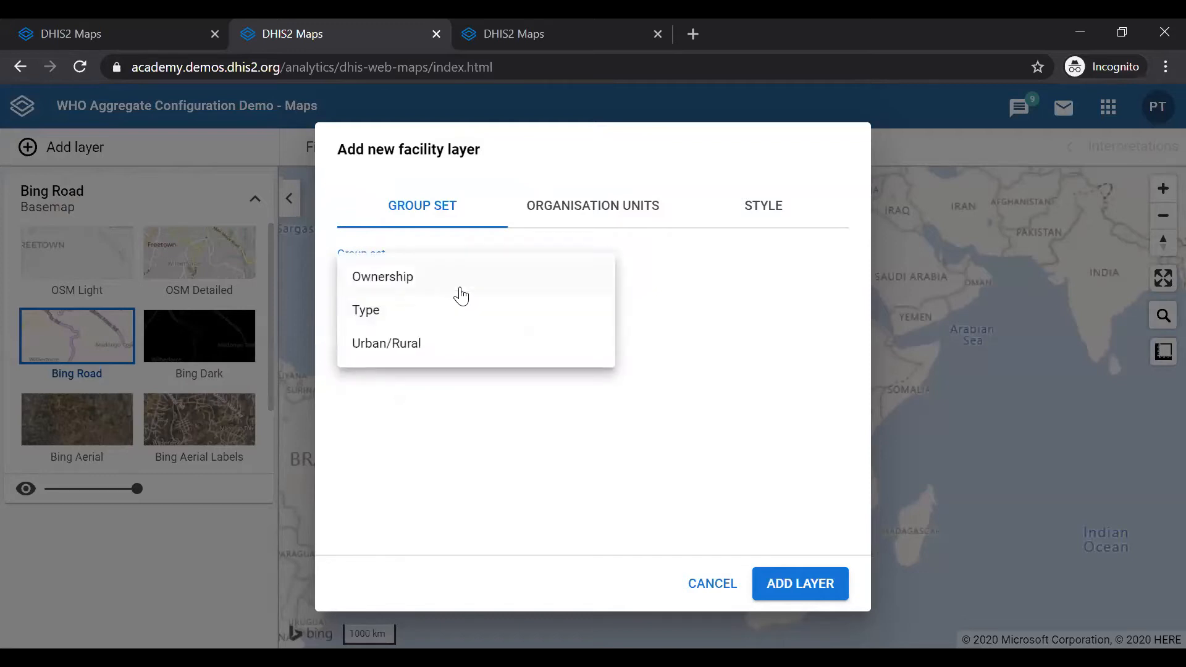
{"action": "left_click", "coordinate": [391, 321]}
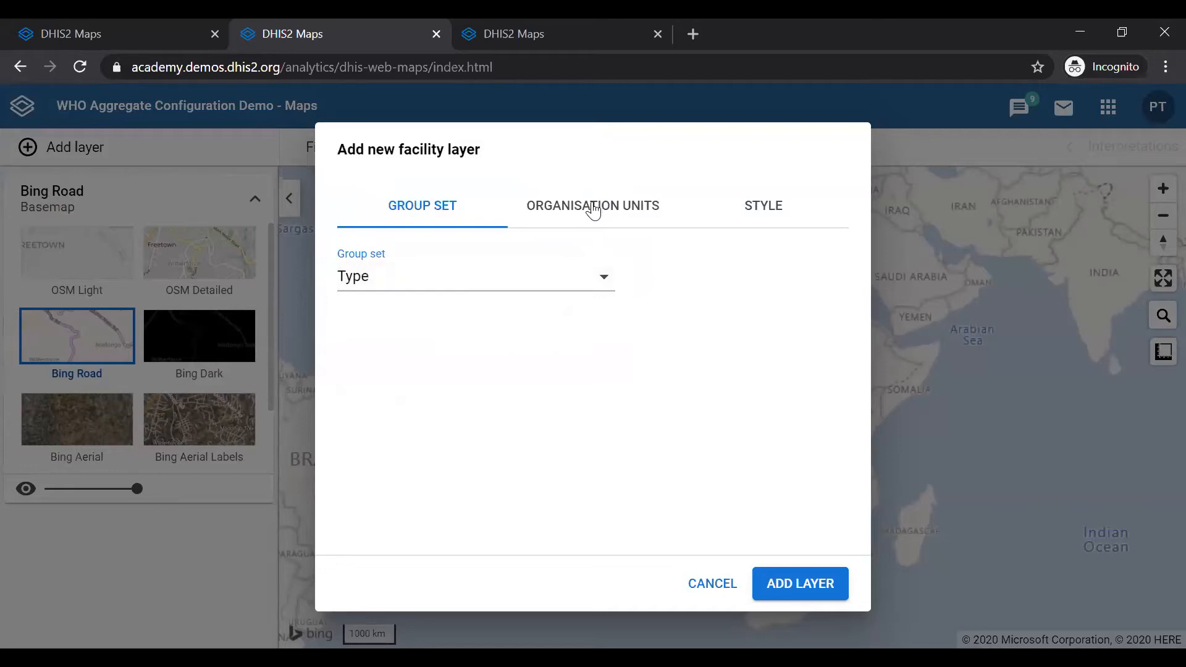
Set the facility layer's organisation units to Trainingland at the Facility level and add the layer to the map
{"action": "left_click", "coordinate": [593, 211]}
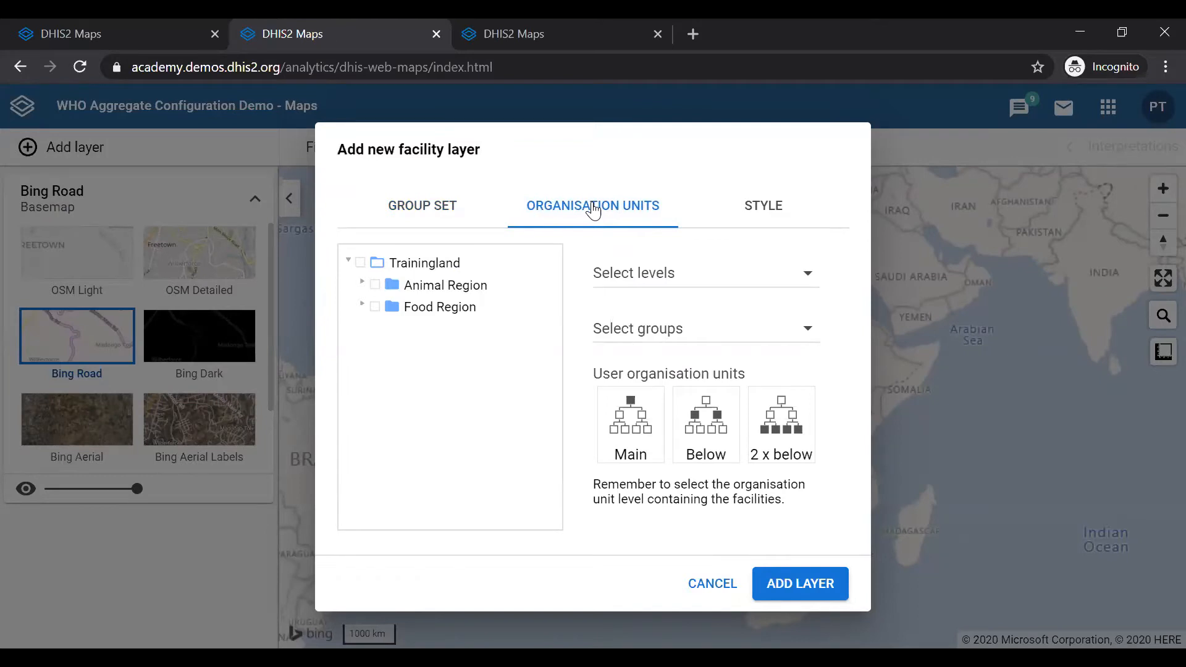
{"action": "left_click", "coordinate": [360, 265]}
{"action": "left_click", "coordinate": [646, 282]}
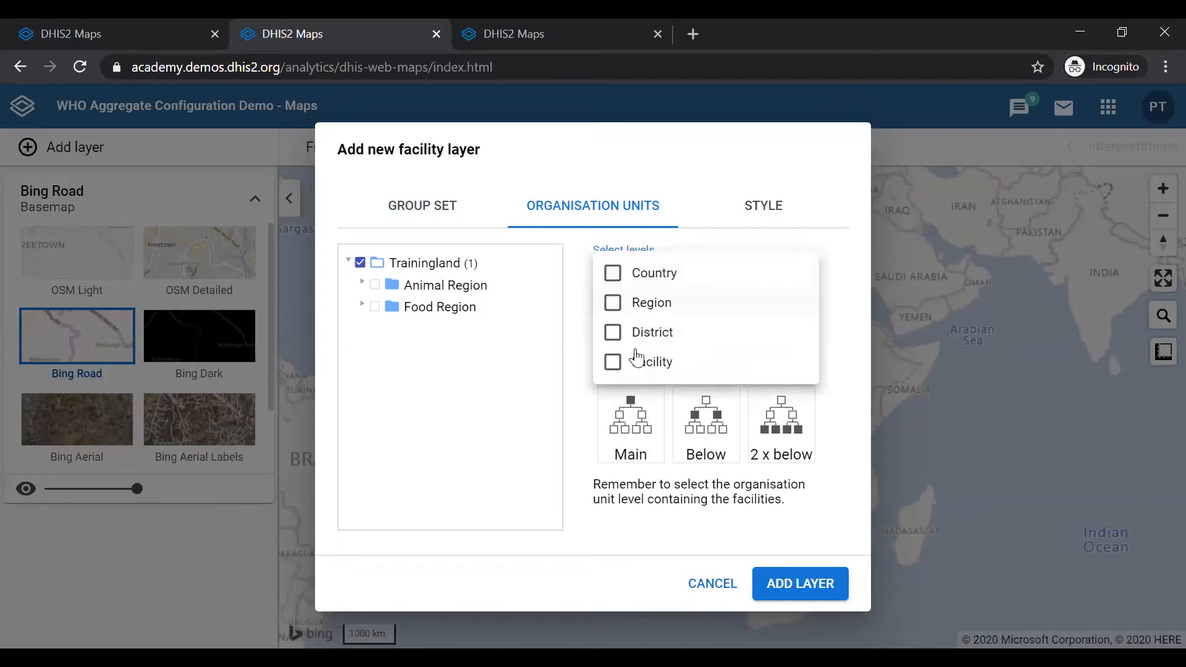
{"action": "left_click", "coordinate": [614, 365]}
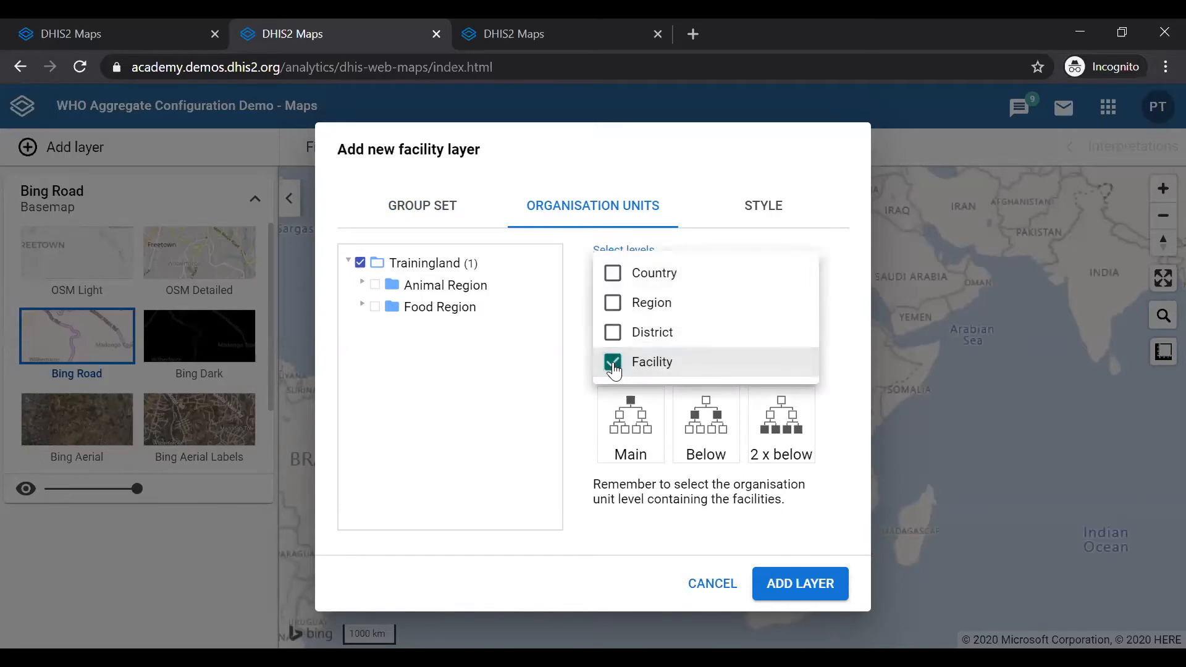
{"action": "left_click", "coordinate": [580, 442]}
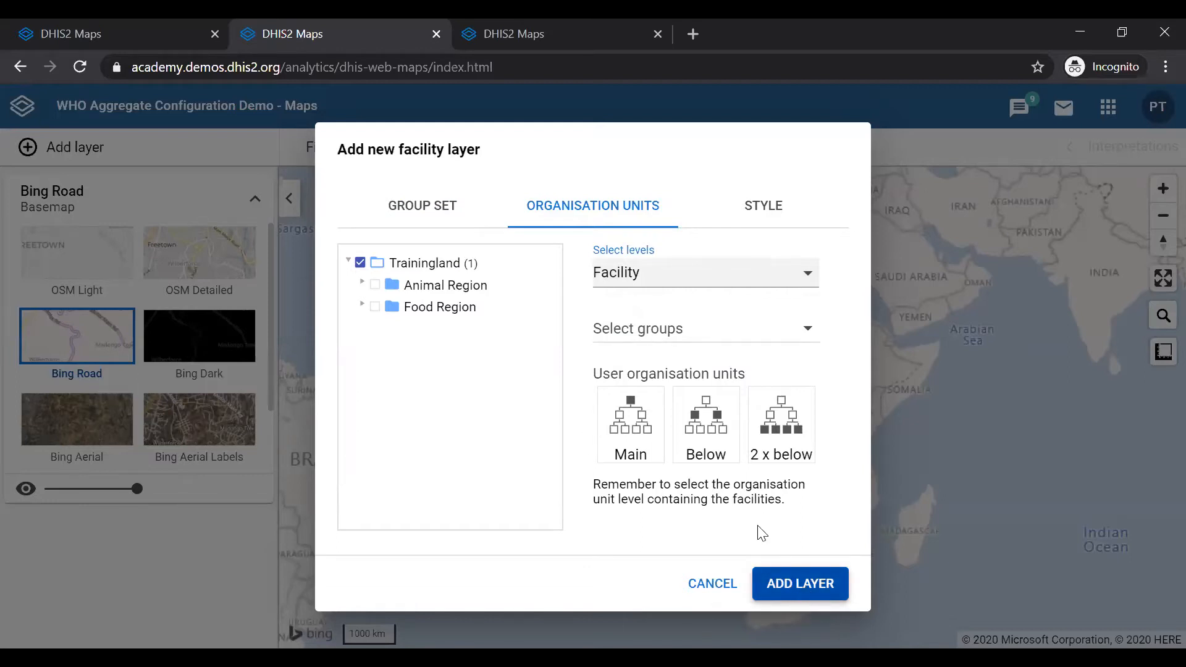
{"action": "left_click", "coordinate": [413, 209]}
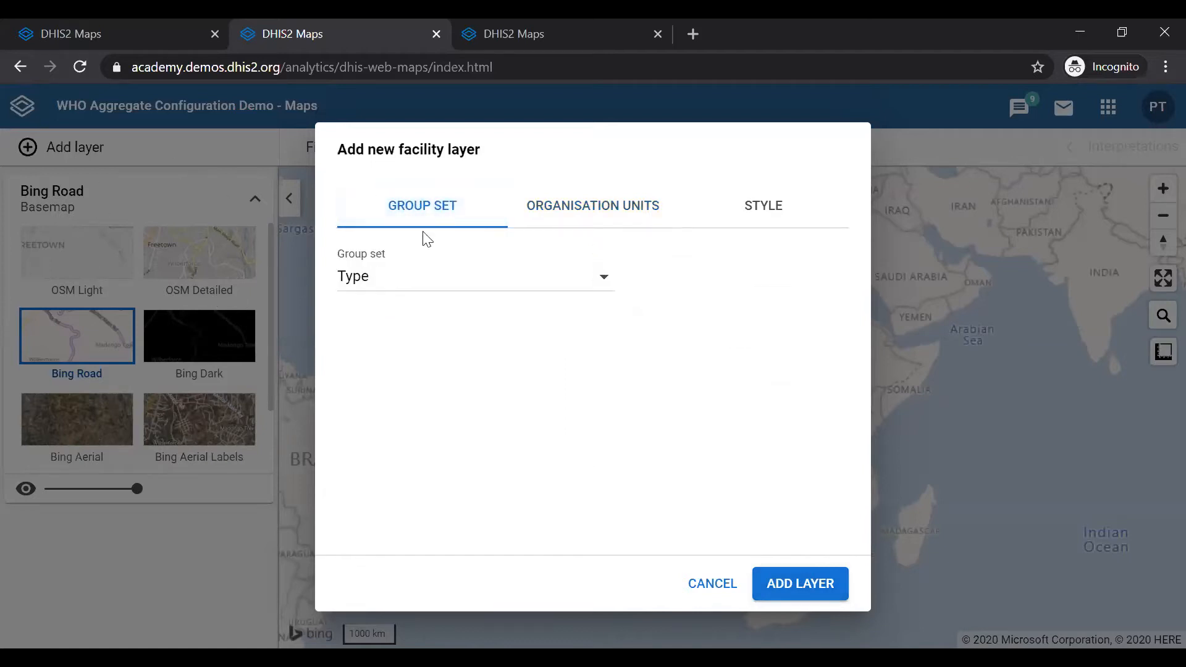
{"action": "left_click", "coordinate": [575, 217]}
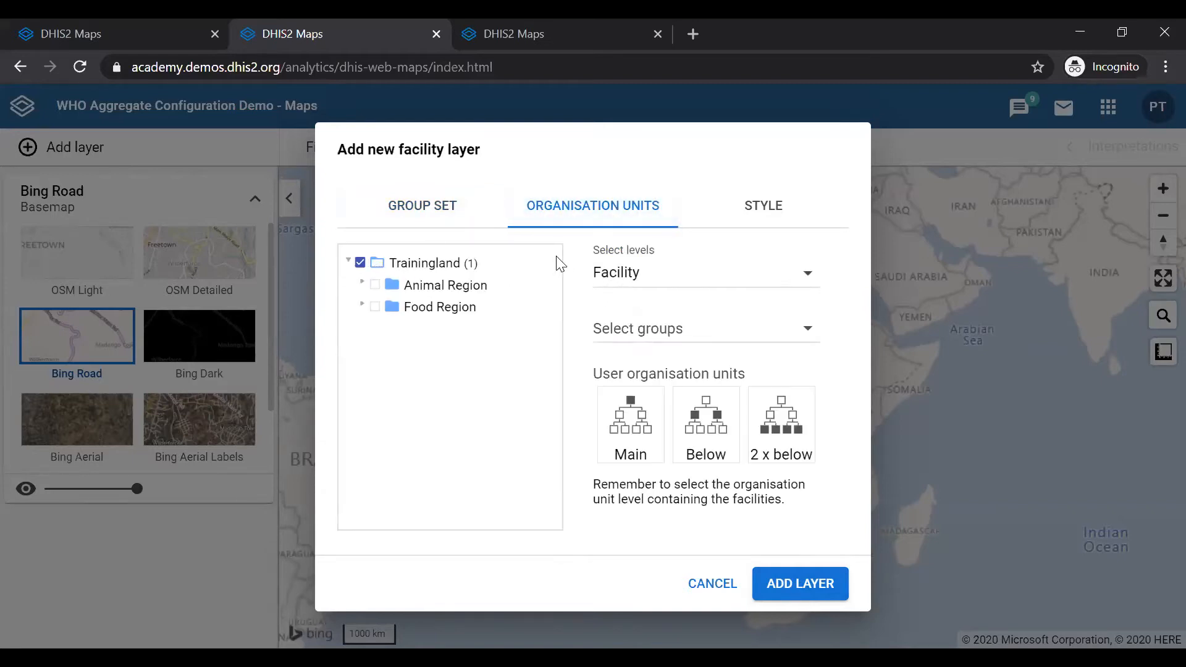
{"action": "left_click", "coordinate": [789, 592]}
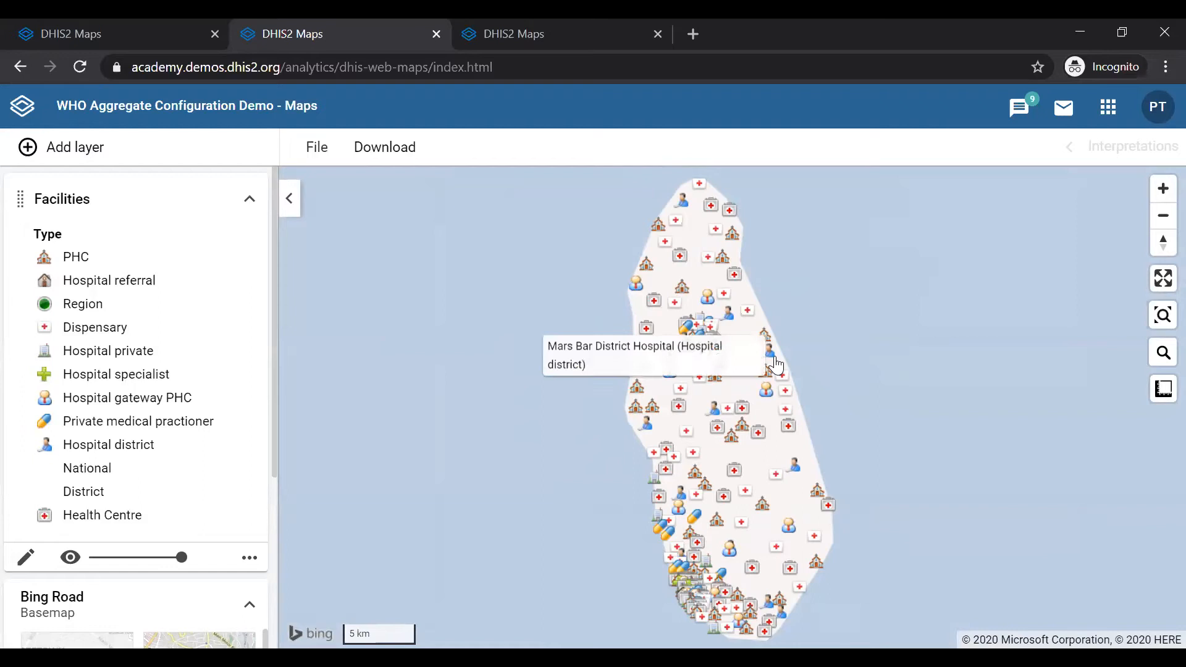
Examine the facility symbols and their names across the Trainingland map at different scales
{"action": "scroll", "coordinate": [777, 366], "scroll_direction": "up", "scroll_amount": 1}
{"action": "scroll", "coordinate": [777, 366], "scroll_direction": "up", "scroll_amount": 2}
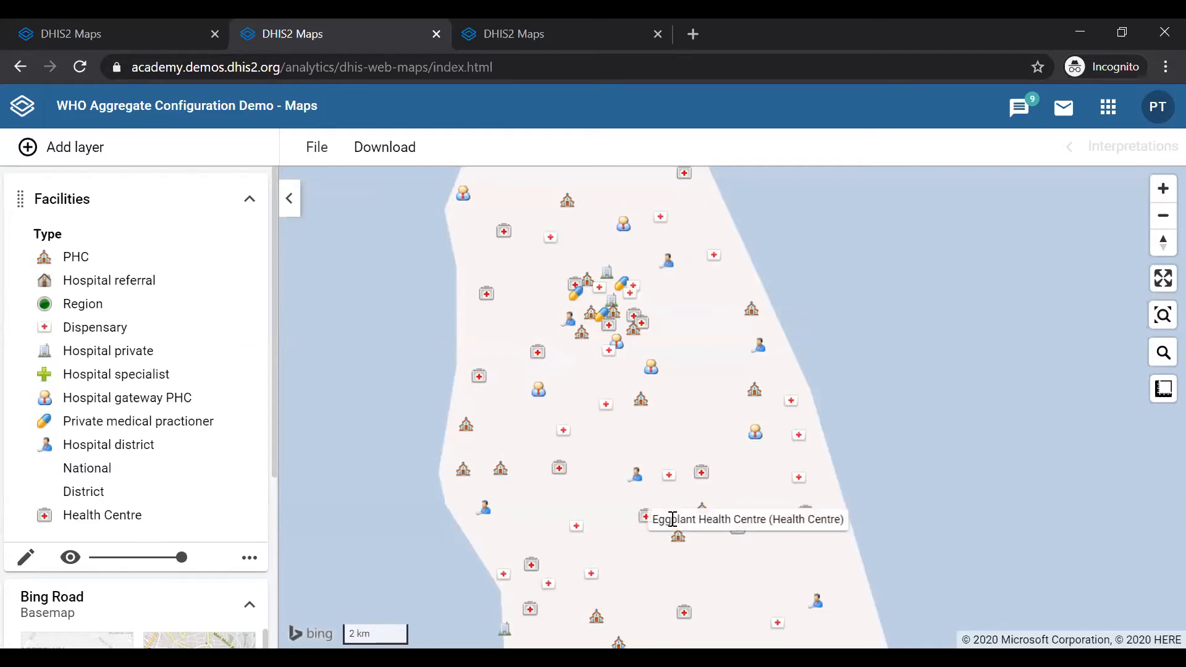
{"action": "scroll", "coordinate": [866, 432], "scroll_direction": "down", "scroll_amount": 2}
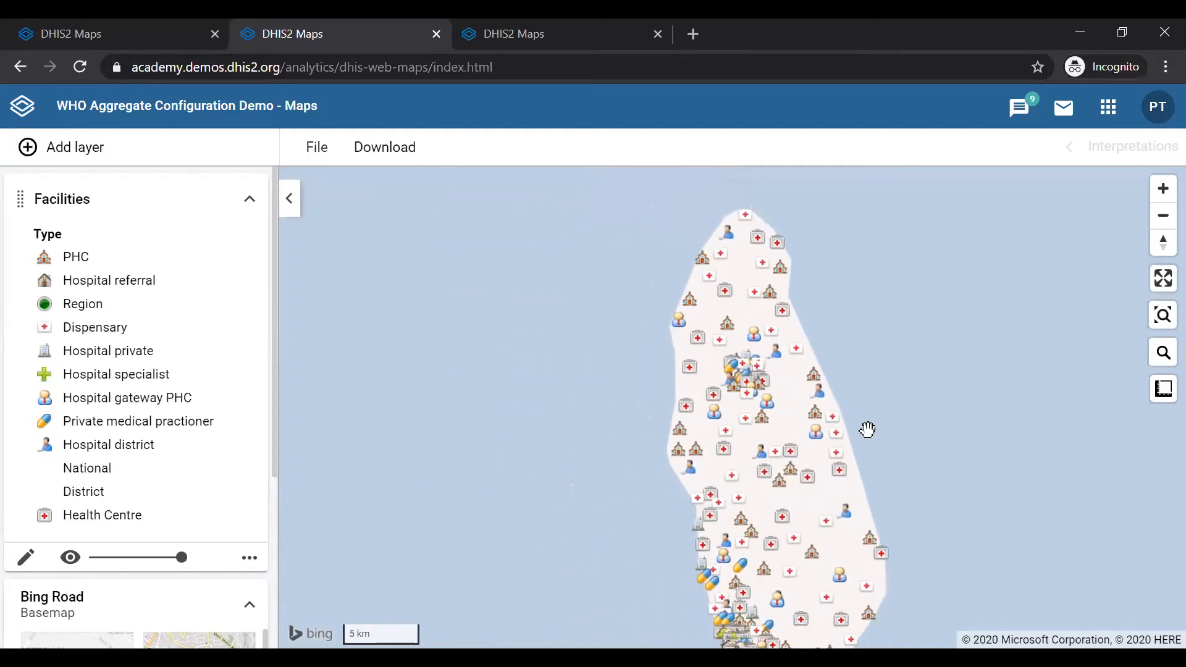
{"action": "left_click_drag", "start_coordinate": [867, 430], "coordinate": [813, 385]}
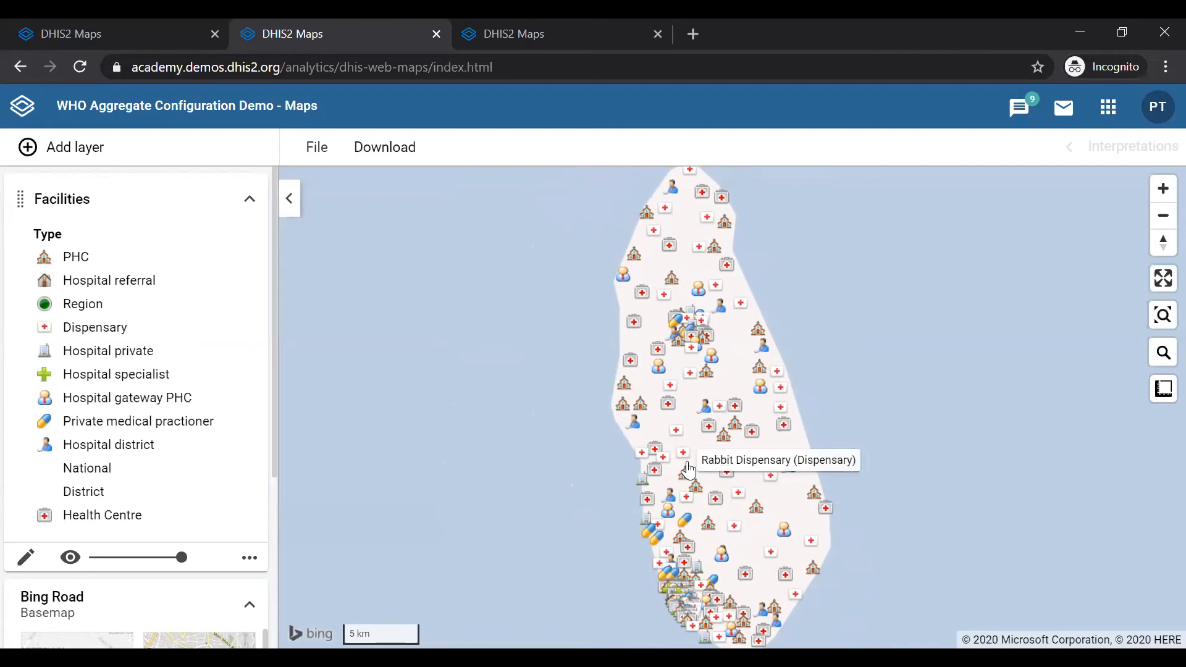
{"action": "scroll", "coordinate": [689, 468], "scroll_direction": "up", "scroll_amount": 1}
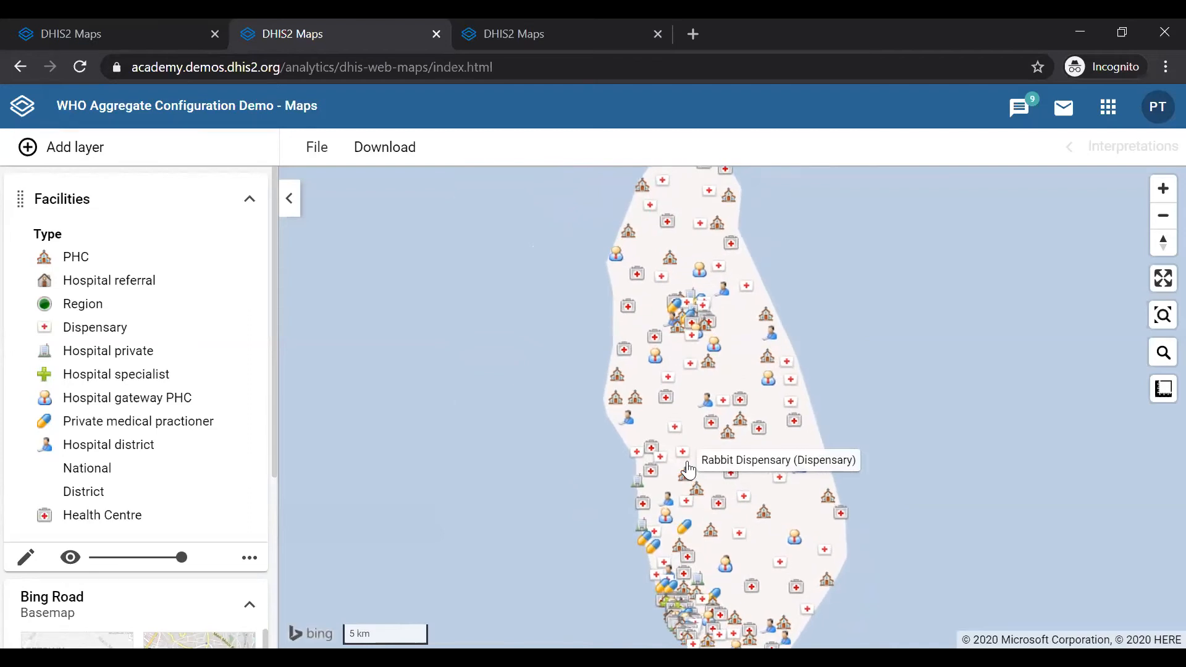
{"action": "scroll", "coordinate": [688, 468], "scroll_direction": "up", "scroll_amount": 2}
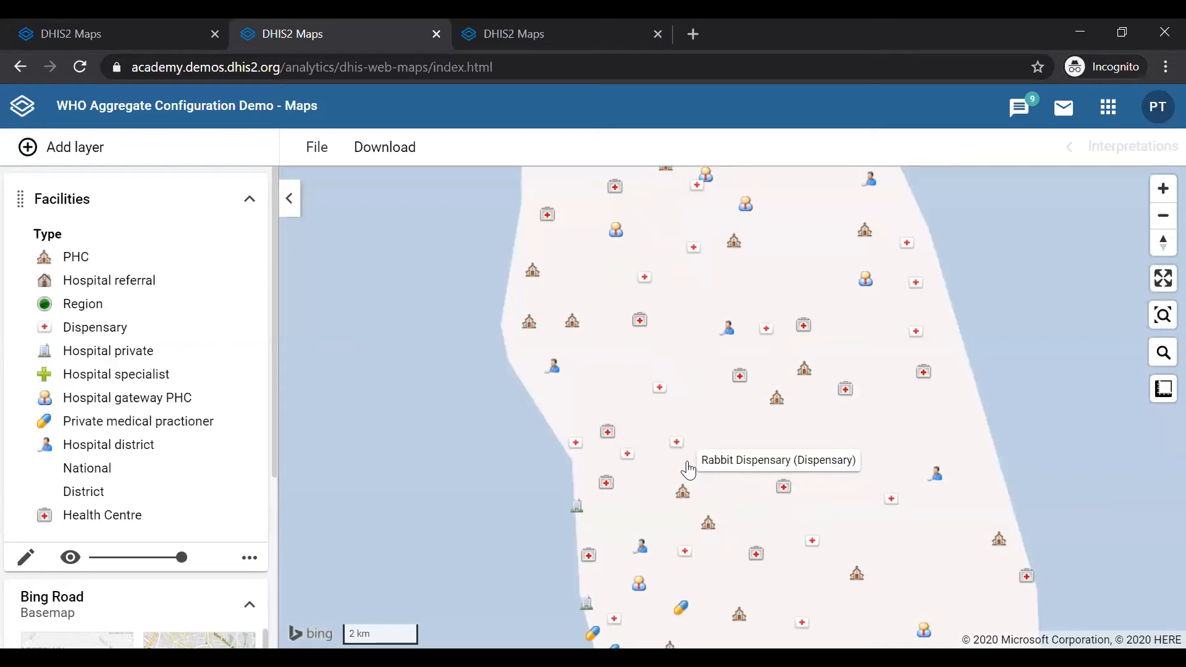
Start a new thematic layer based on the data element HIV - HIV tests performed from the HIV group
{"action": "left_click", "coordinate": [52, 154]}
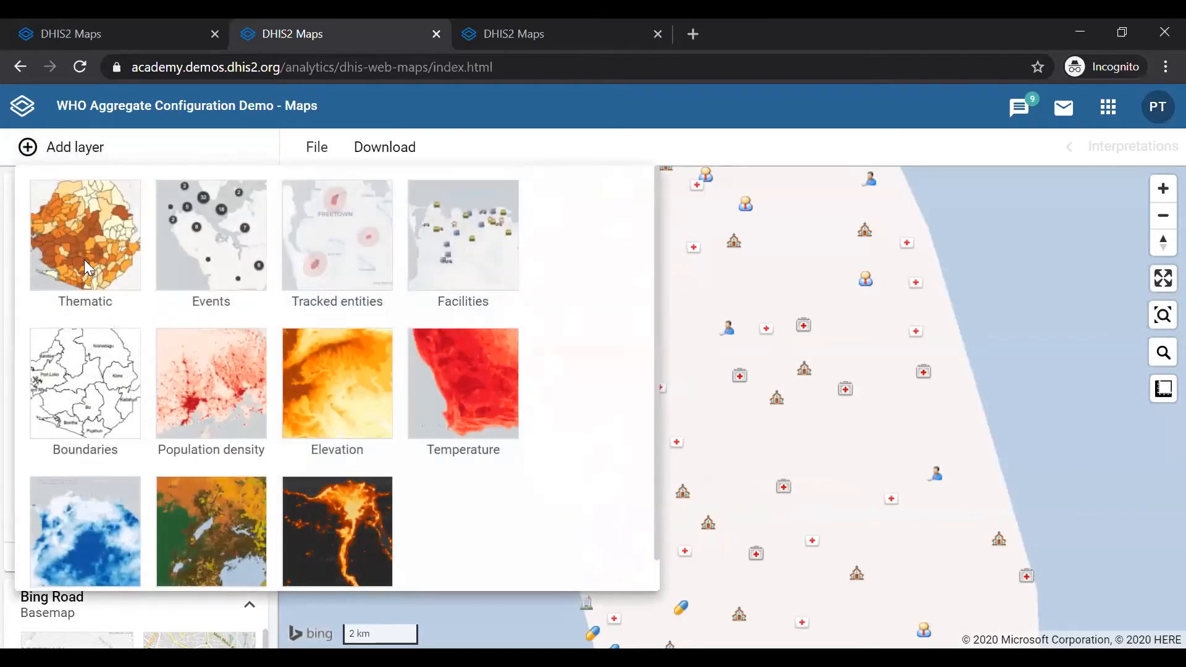
{"action": "left_click", "coordinate": [85, 260]}
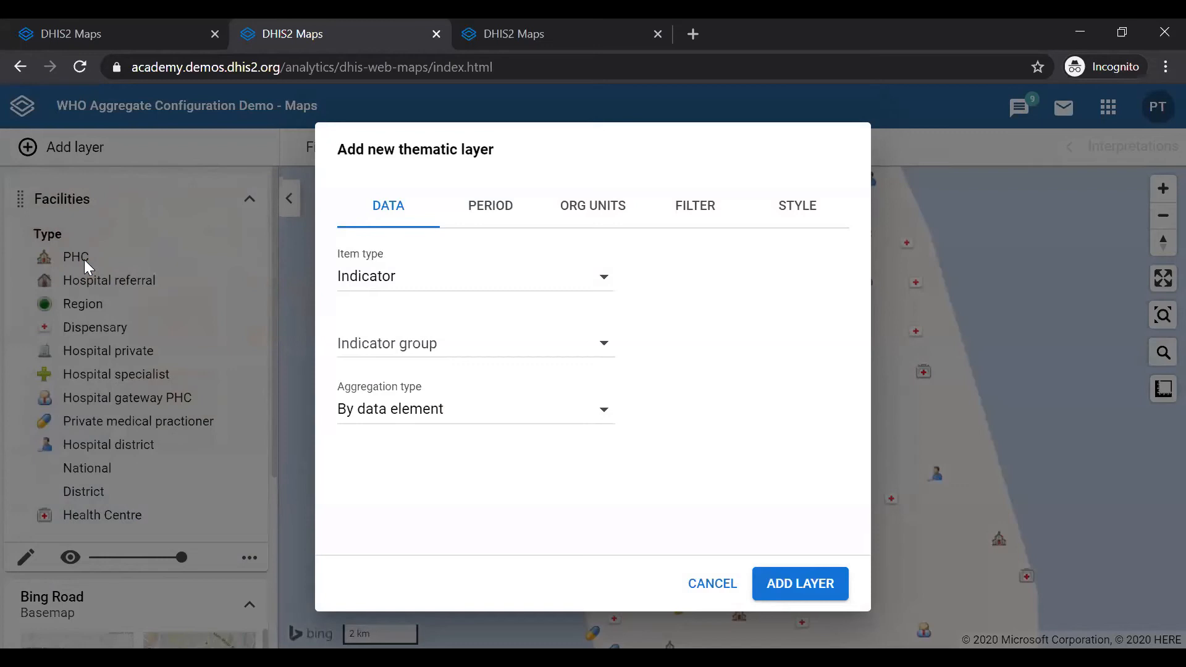
{"action": "left_click", "coordinate": [478, 283]}
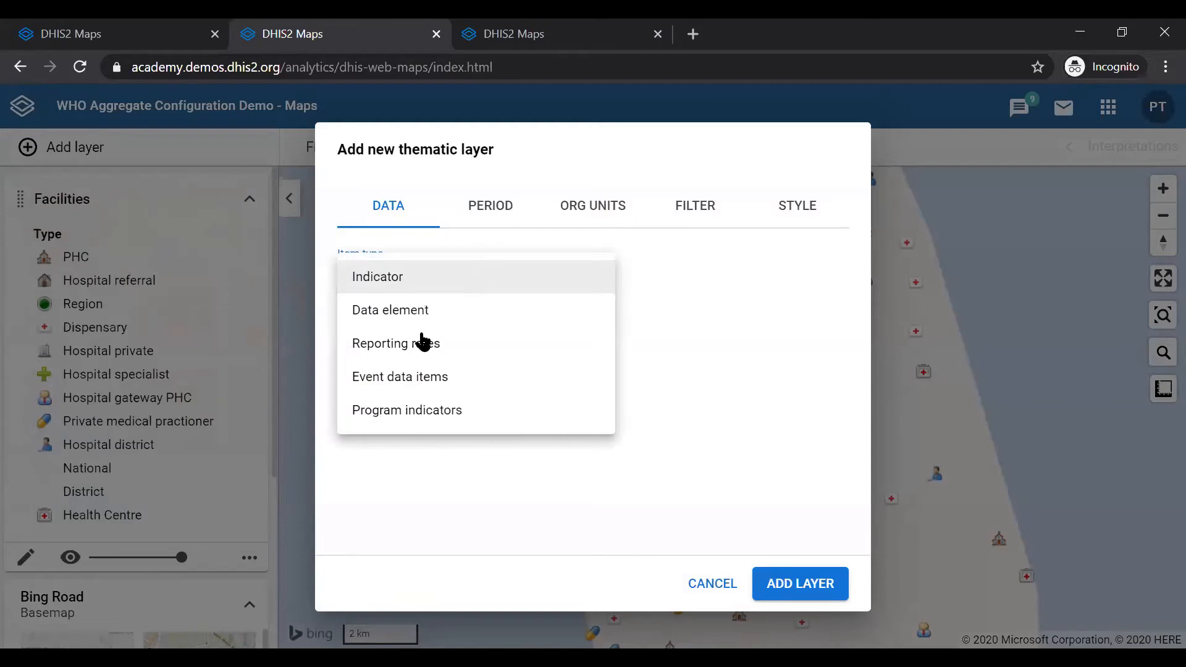
{"action": "left_click", "coordinate": [426, 311]}
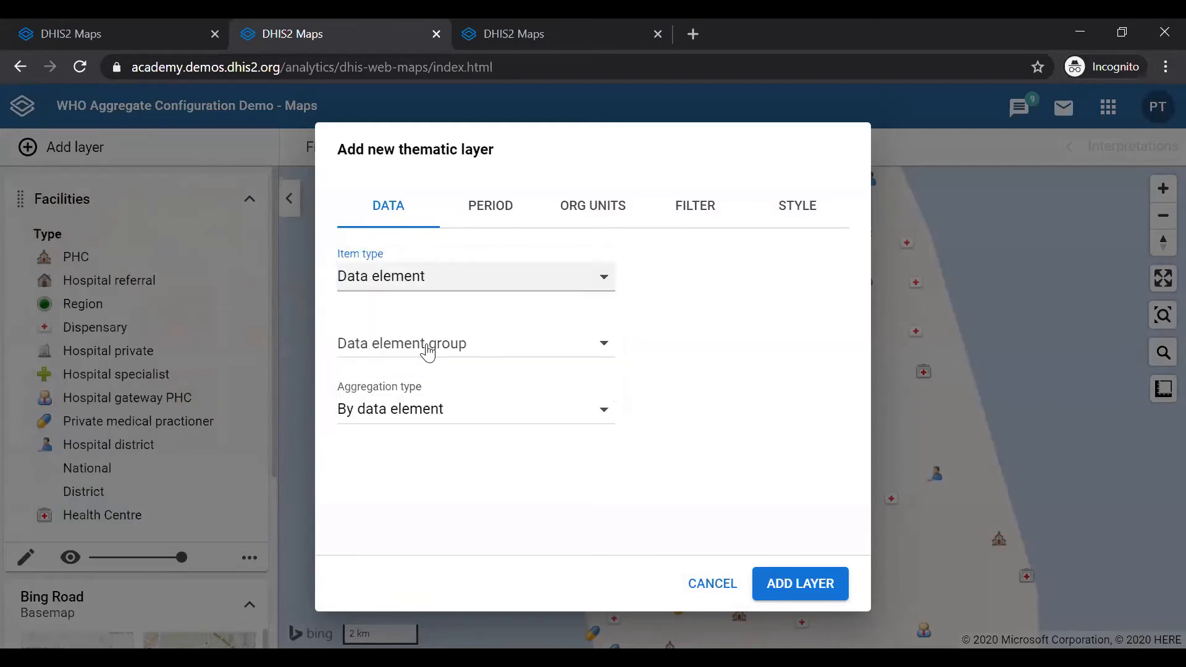
{"action": "left_click", "coordinate": [428, 345]}
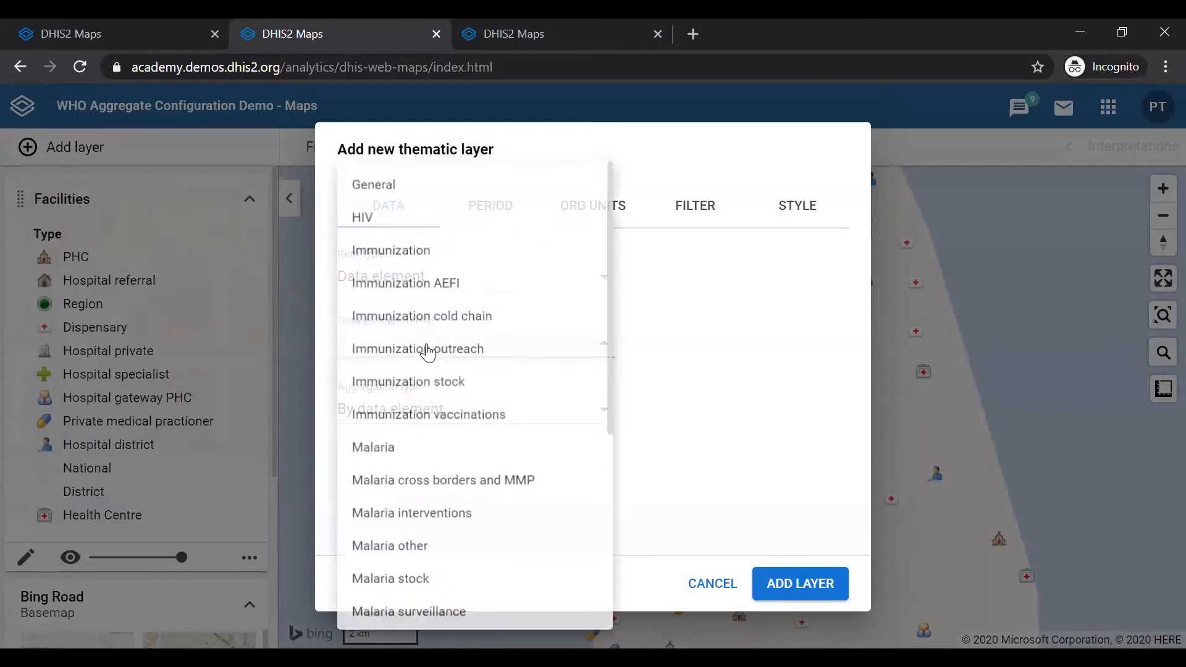
{"action": "left_click", "coordinate": [407, 226]}
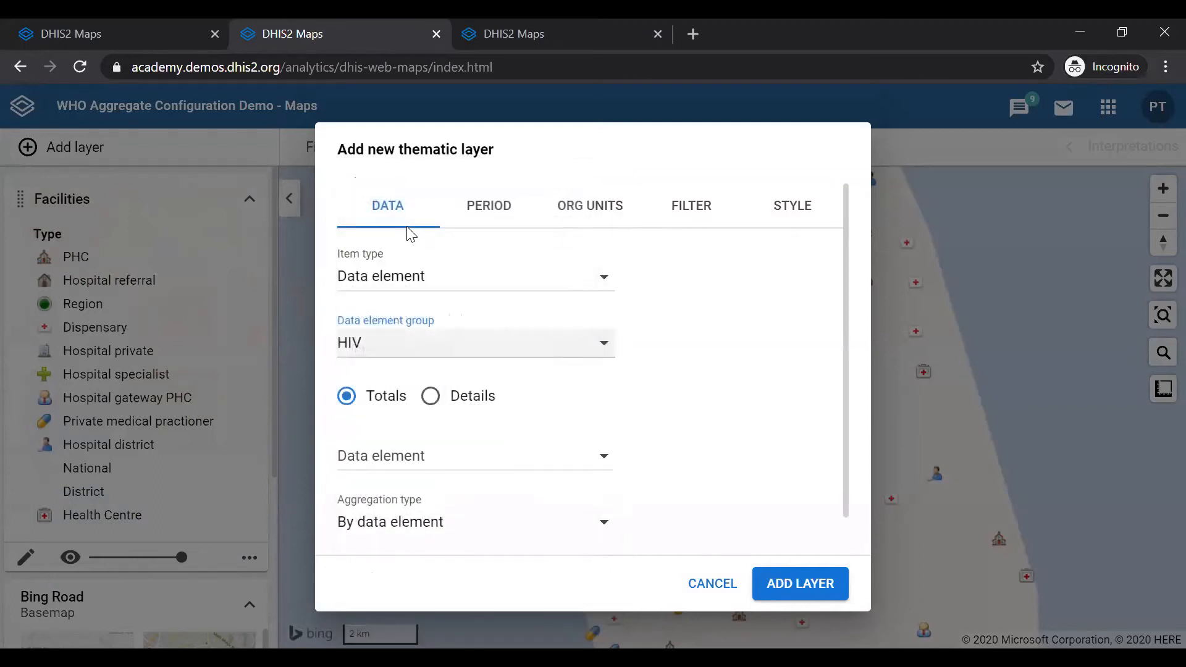
{"action": "left_click", "coordinate": [407, 460]}
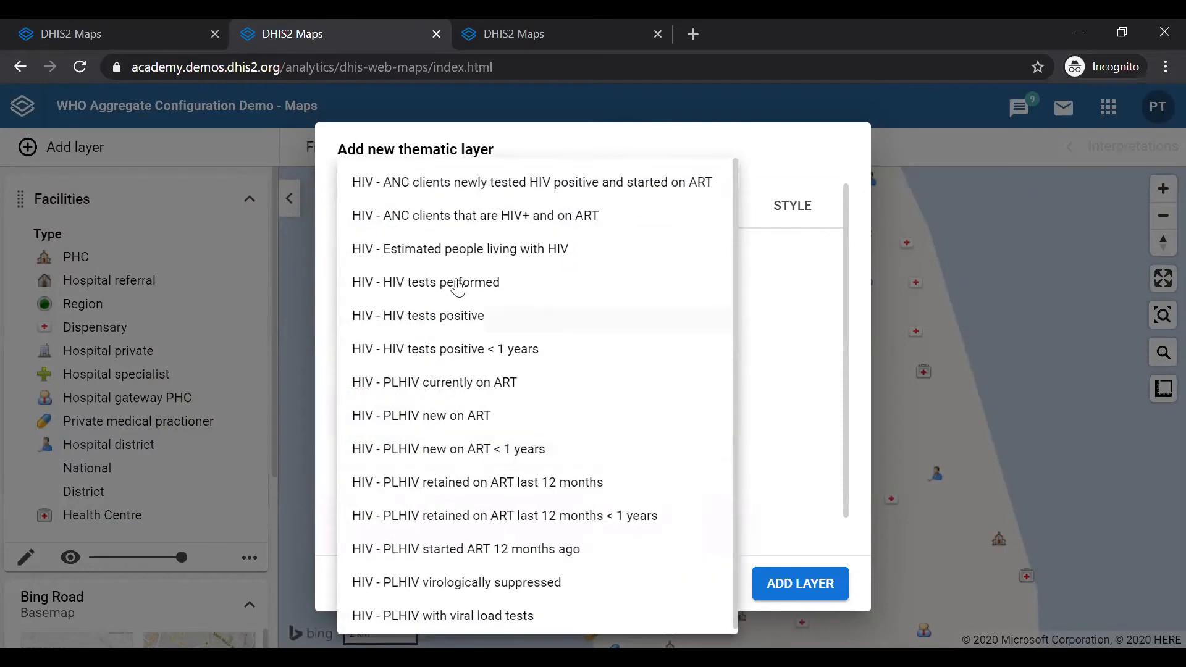
{"action": "left_click", "coordinate": [457, 285]}
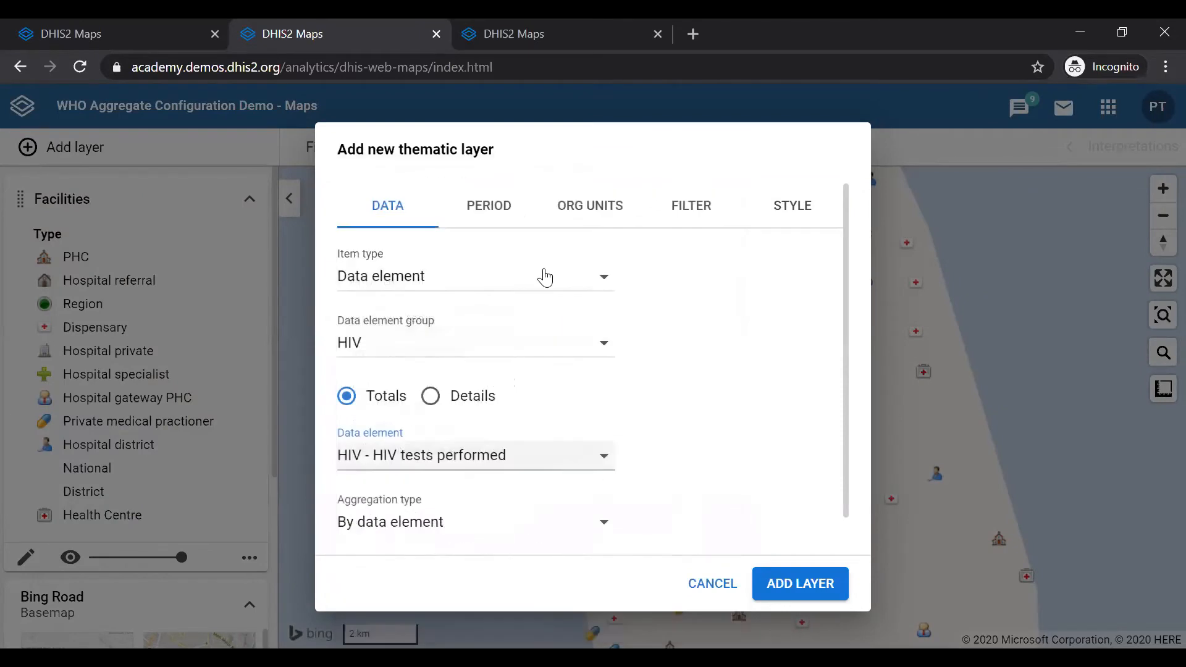
Set the thematic layer's period to Last 6 months
{"action": "left_click", "coordinate": [498, 219]}
{"action": "left_click", "coordinate": [462, 345]}
{"action": "scroll", "coordinate": [453, 511], "scroll_direction": "down", "scroll_amount": 5}
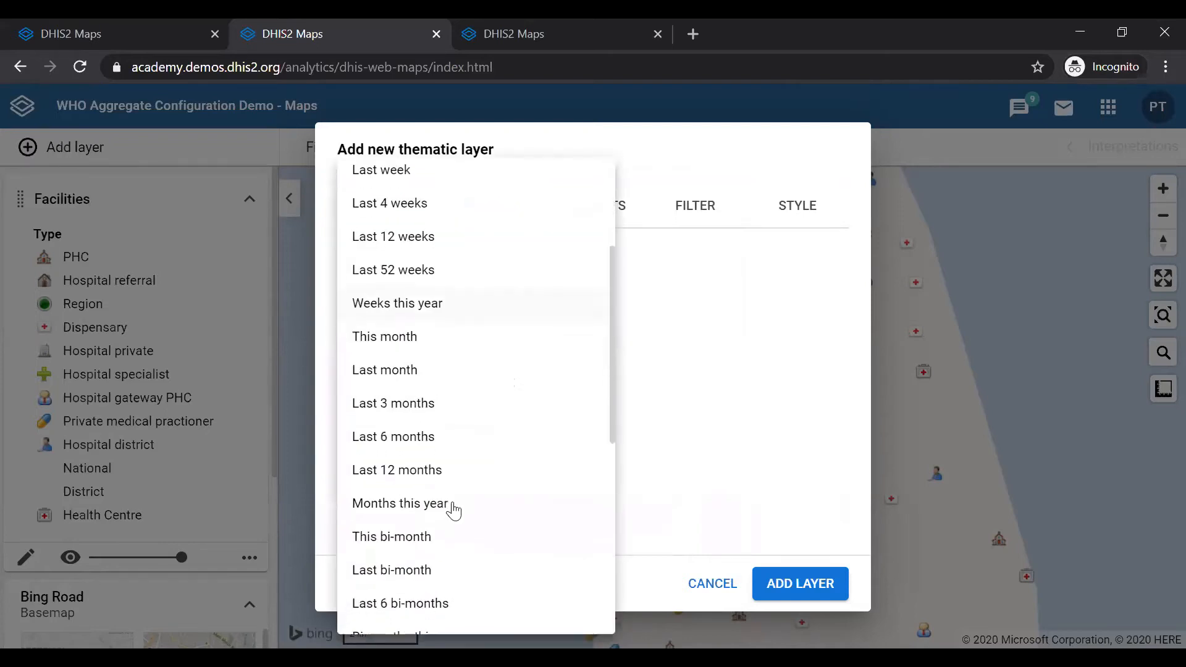
{"action": "scroll", "coordinate": [476, 500], "scroll_direction": "down", "scroll_amount": 4}
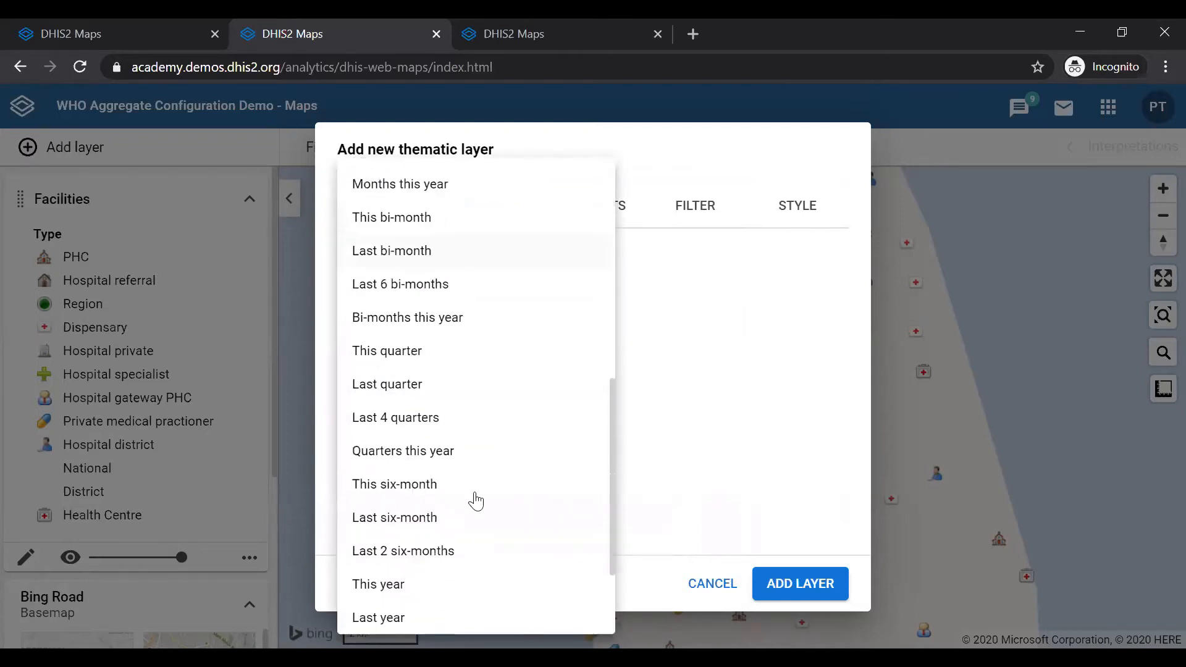
{"action": "scroll", "coordinate": [466, 297], "scroll_direction": "up", "scroll_amount": 2}
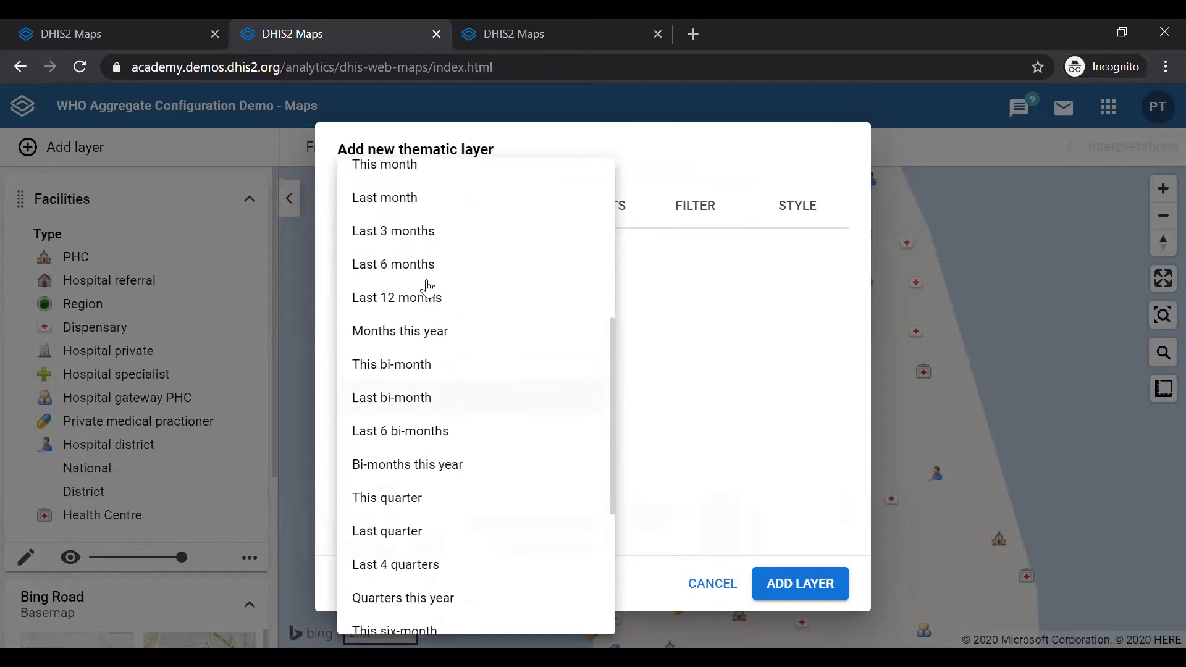
{"action": "left_click", "coordinate": [546, 278]}
Set the thematic layer's organisation units to Trainingland at the Facility level instead of Region, and add the layer to the map
{"action": "left_click", "coordinate": [618, 212]}
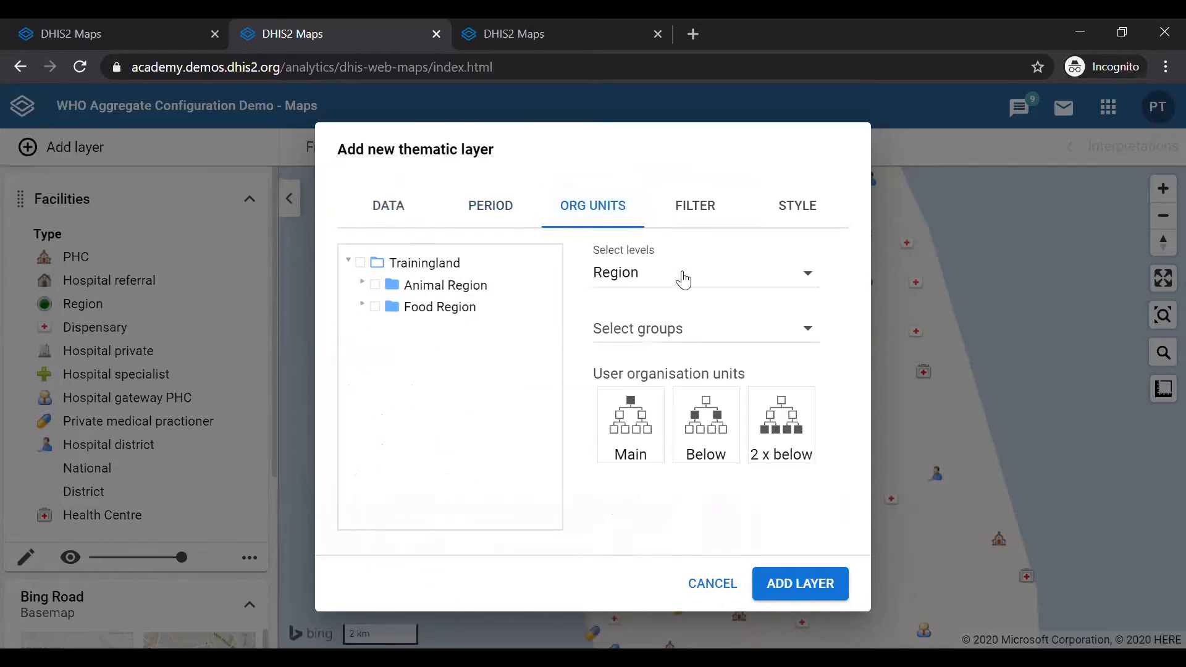
{"action": "left_click", "coordinate": [619, 288]}
{"action": "left_click", "coordinate": [619, 291]}
{"action": "left_click", "coordinate": [615, 365]}
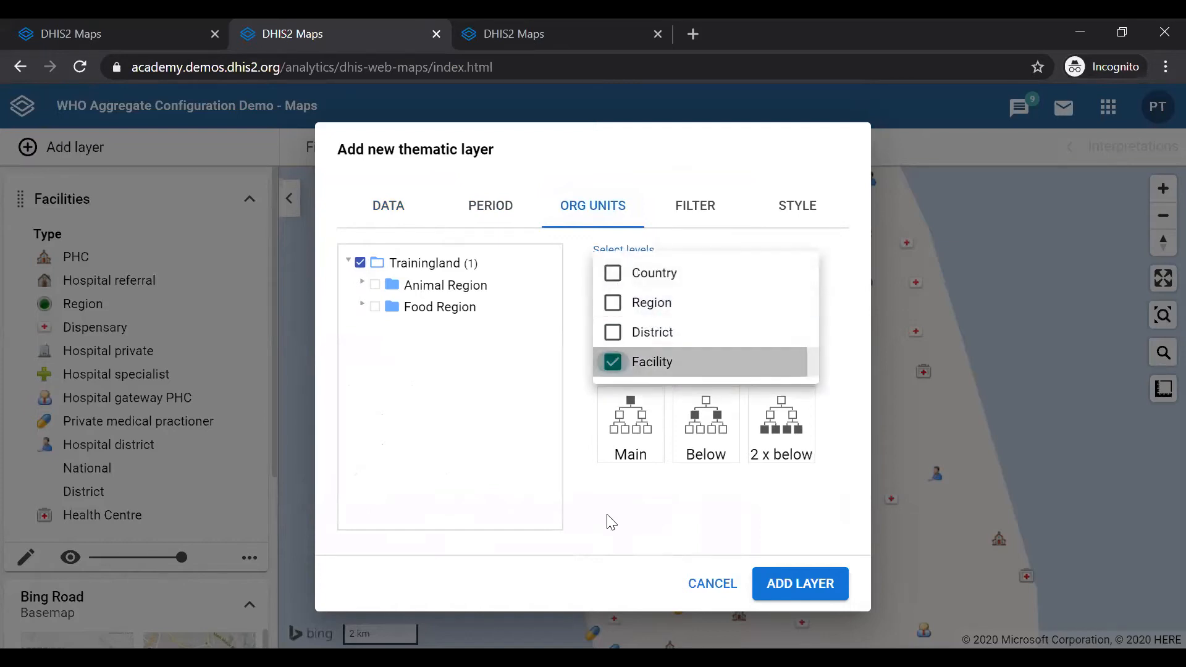
{"action": "left_click", "coordinate": [612, 522]}
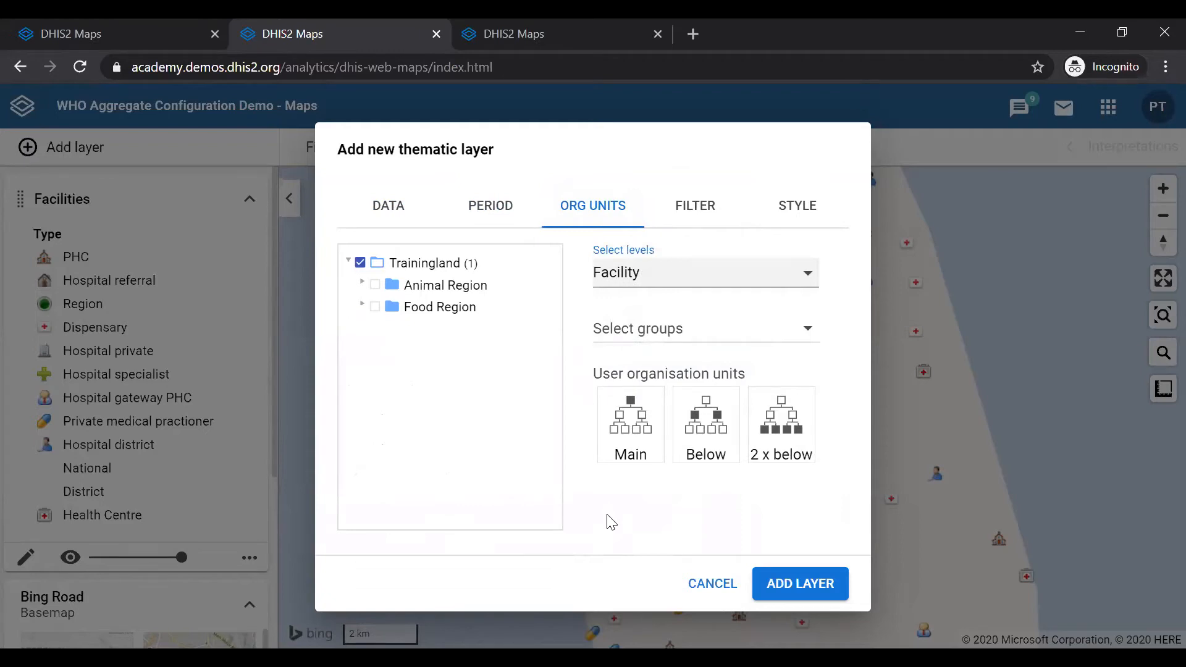
{"action": "left_click", "coordinate": [810, 590]}
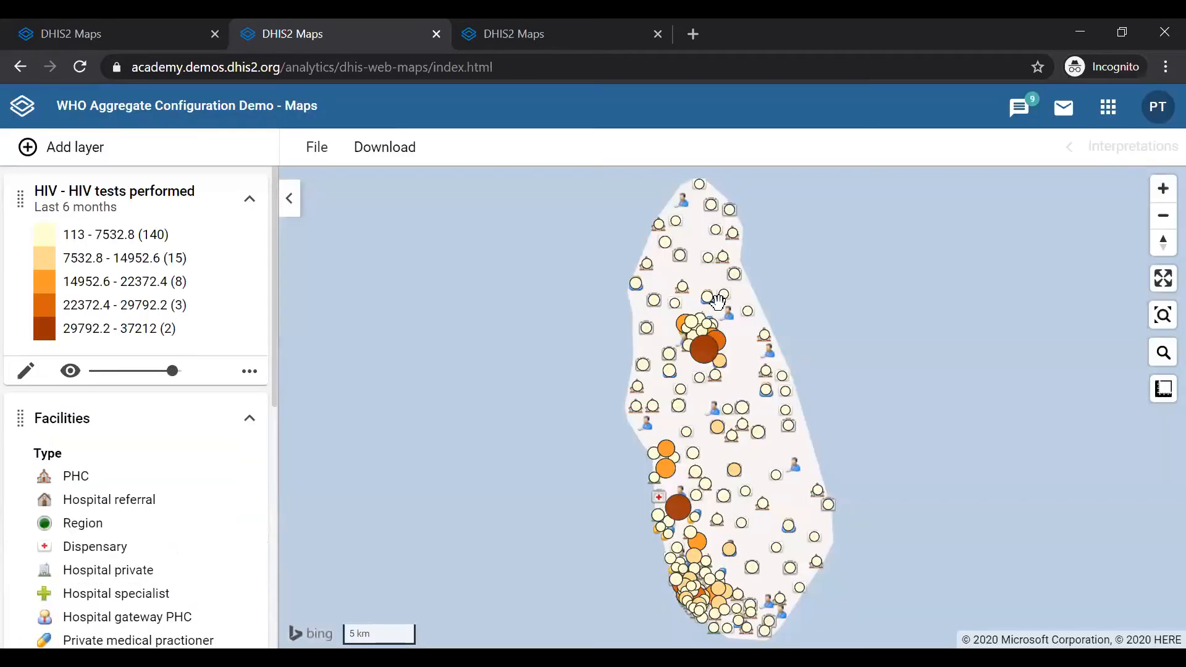
{"action": "mouse_move", "coordinate": [717, 338]}
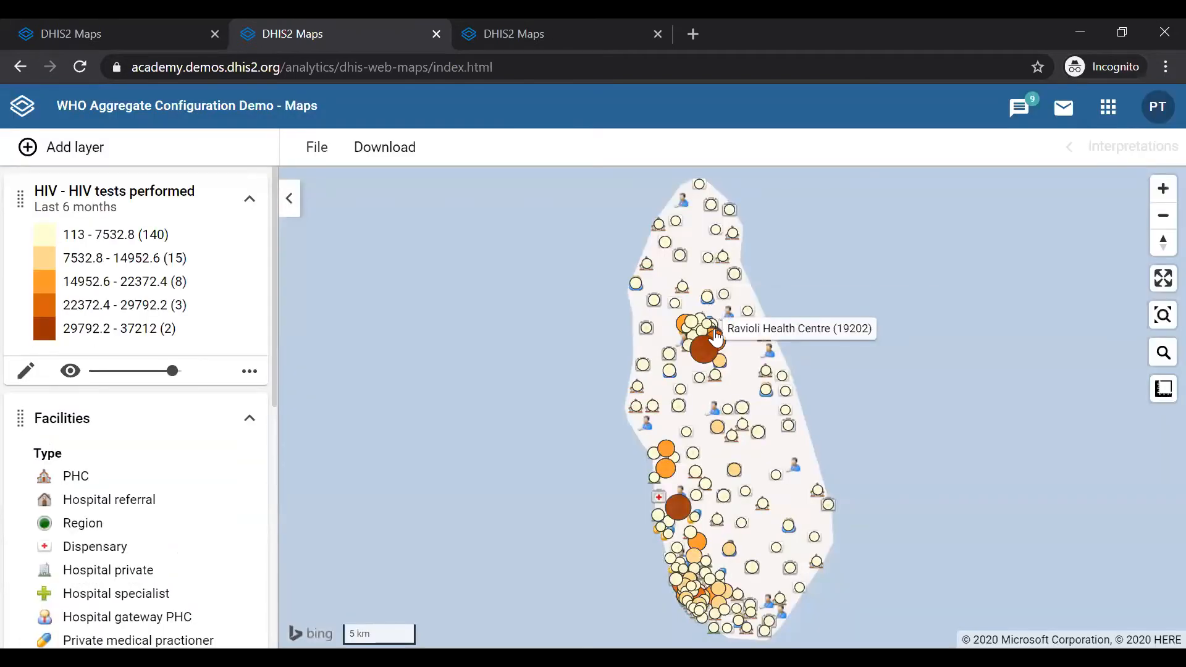
Examine the HIV tests performed circles and their facility values around the northern cluster of Trainingland at different scales
{"action": "scroll", "coordinate": [717, 338], "scroll_direction": "up", "scroll_amount": 5}
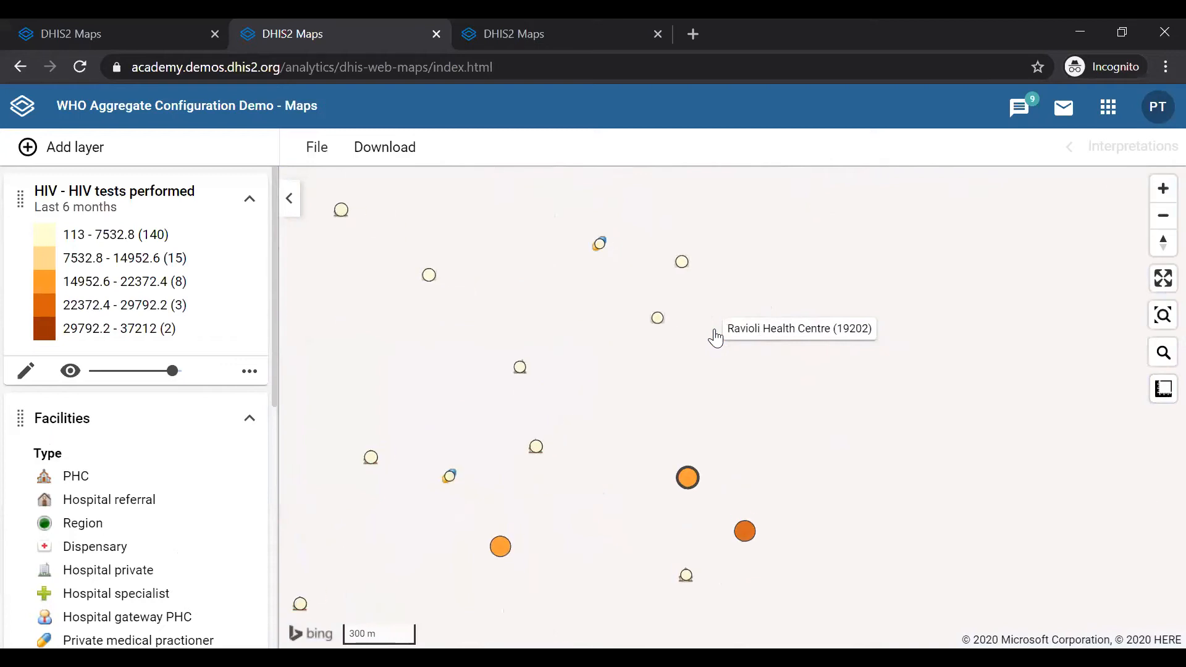
{"action": "left_click_drag", "start_coordinate": [625, 459], "coordinate": [738, 283]}
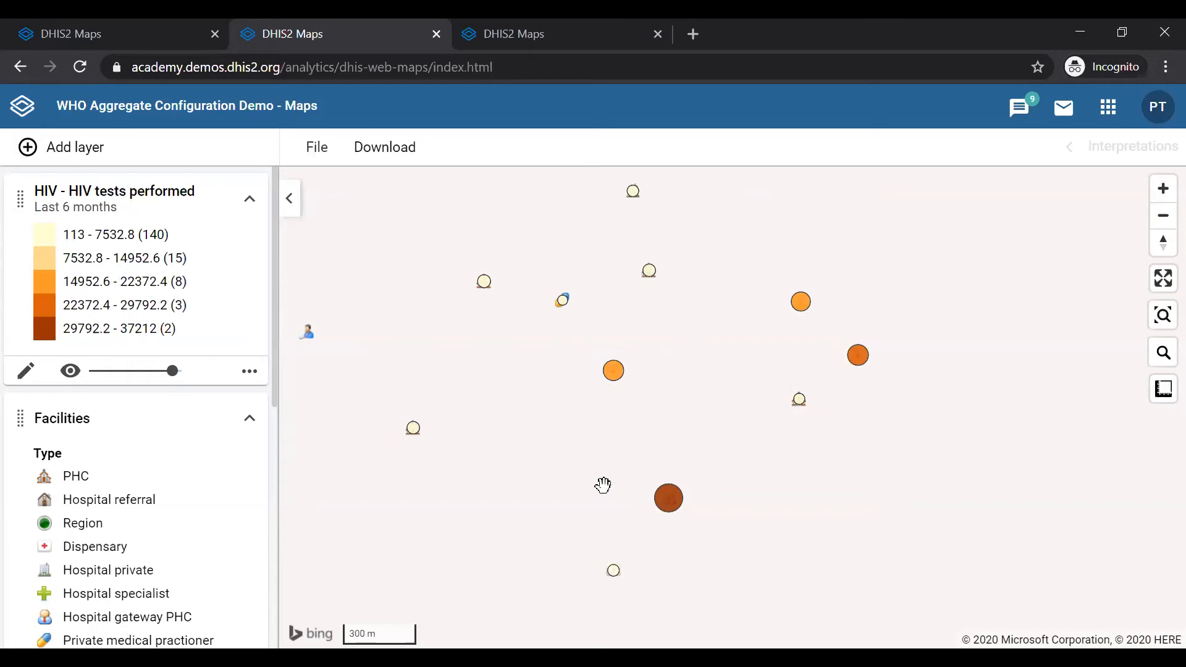
{"action": "scroll", "coordinate": [603, 485], "scroll_direction": "down", "scroll_amount": 2}
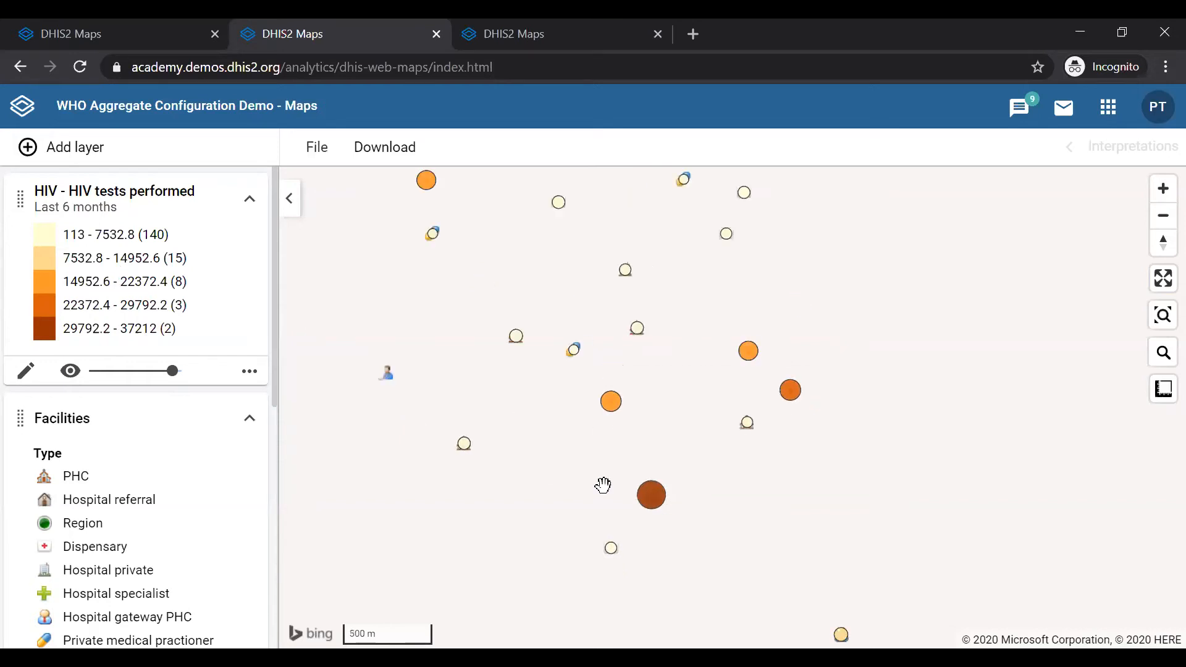
{"action": "scroll", "coordinate": [603, 485], "scroll_direction": "down", "scroll_amount": 1}
{"action": "scroll", "coordinate": [603, 485], "scroll_direction": "down", "scroll_amount": 1}
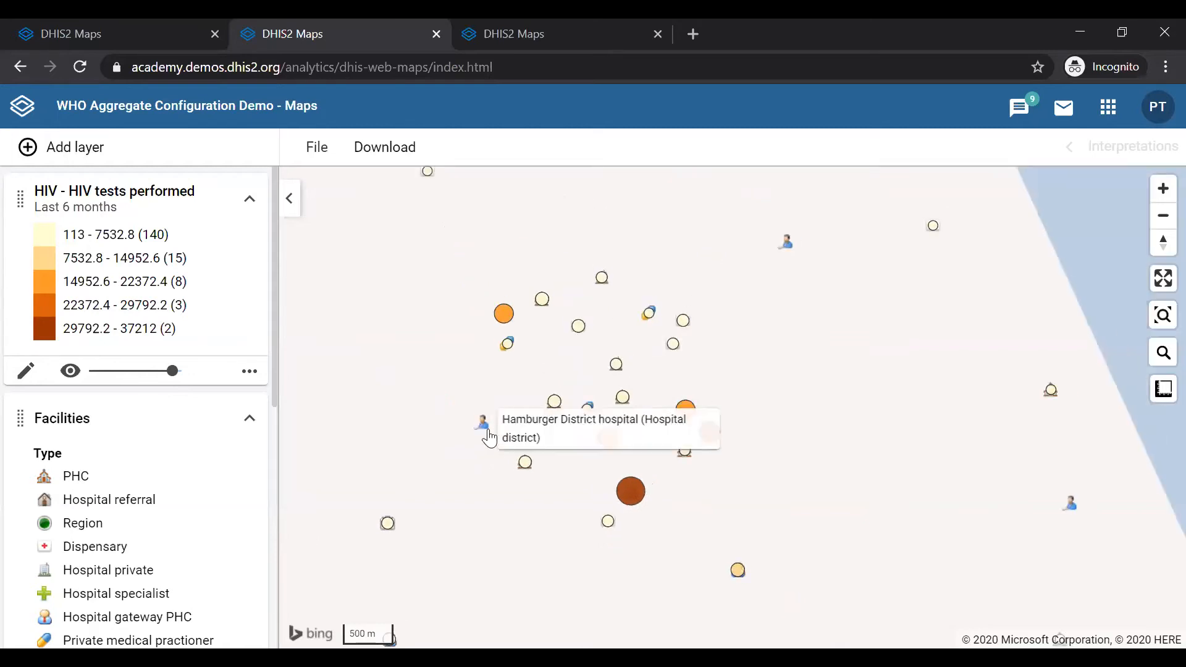
{"action": "scroll", "coordinate": [489, 438], "scroll_direction": "up", "scroll_amount": 3}
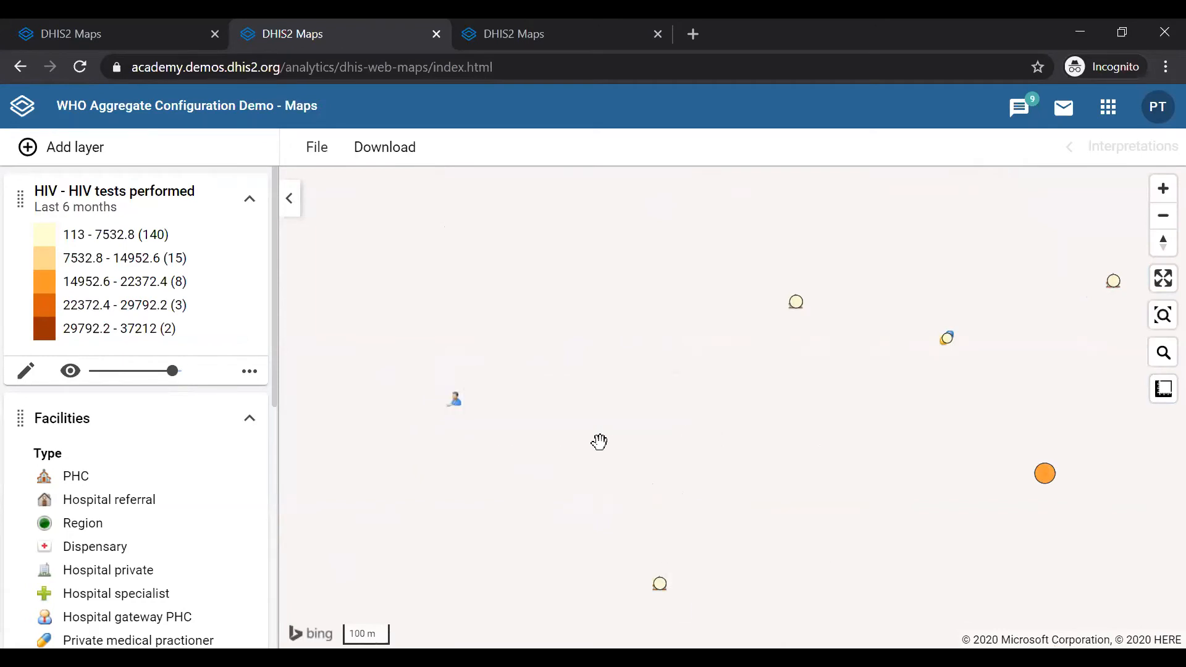
{"action": "scroll", "coordinate": [599, 442], "scroll_direction": "down", "scroll_amount": 1}
{"action": "scroll", "coordinate": [599, 442], "scroll_direction": "down", "scroll_amount": 2}
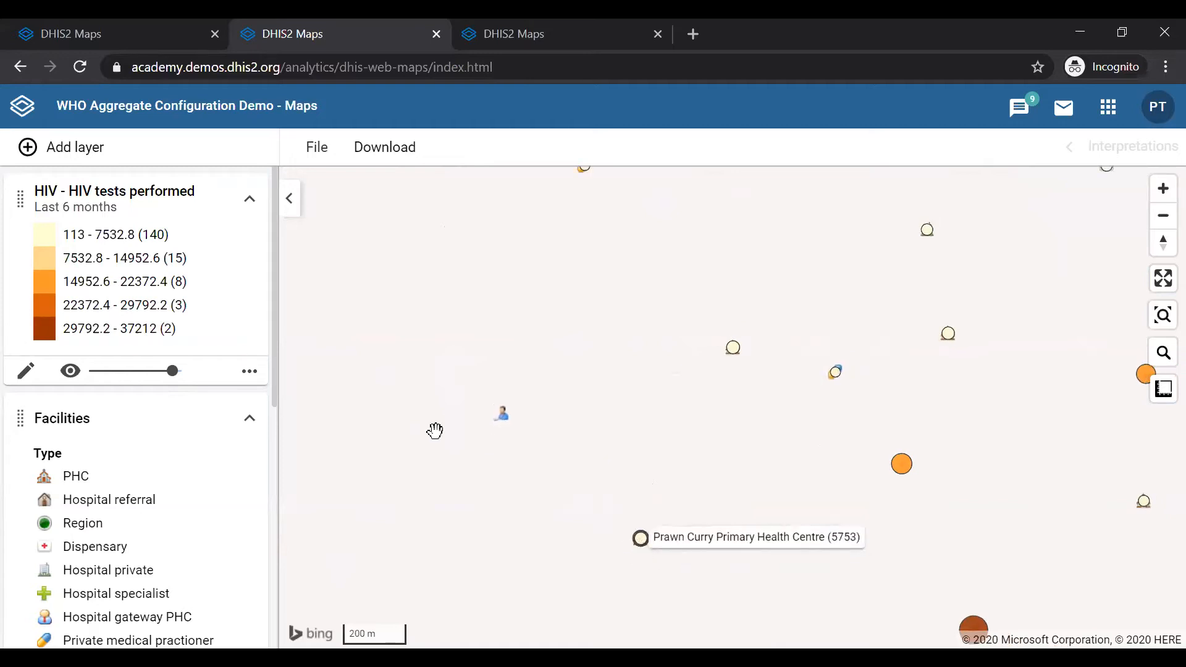
{"action": "mouse_move", "coordinate": [647, 548]}
{"action": "scroll", "coordinate": [648, 549], "scroll_direction": "up", "scroll_amount": 1}
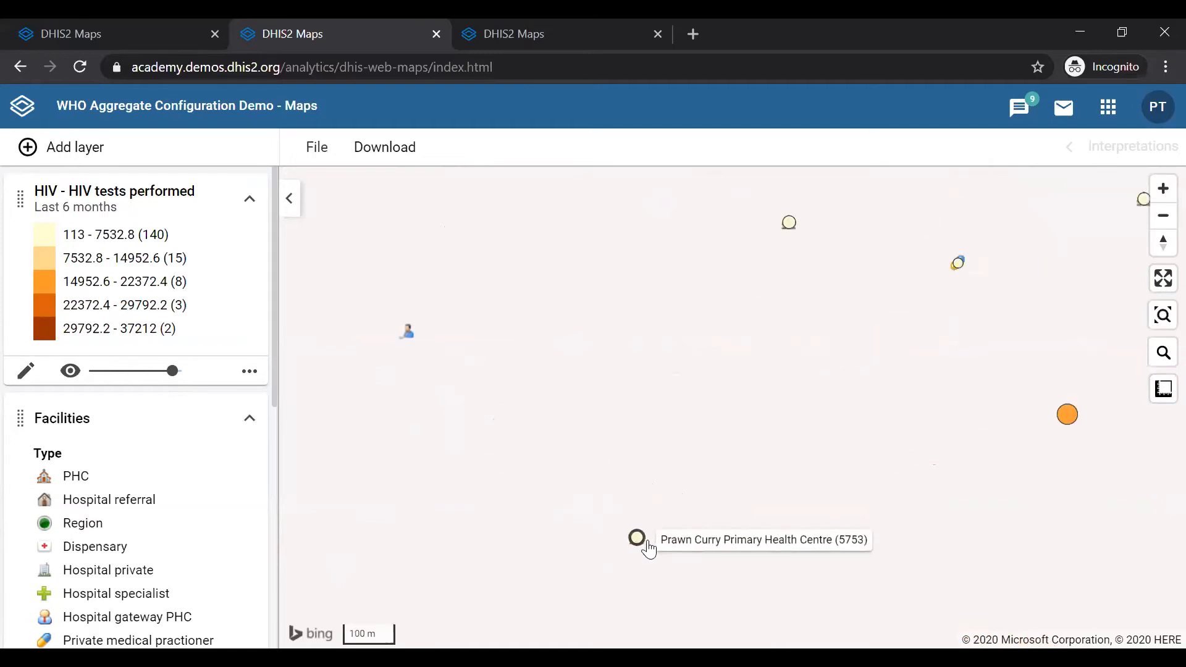
{"action": "scroll", "coordinate": [649, 549], "scroll_direction": "down", "scroll_amount": 2}
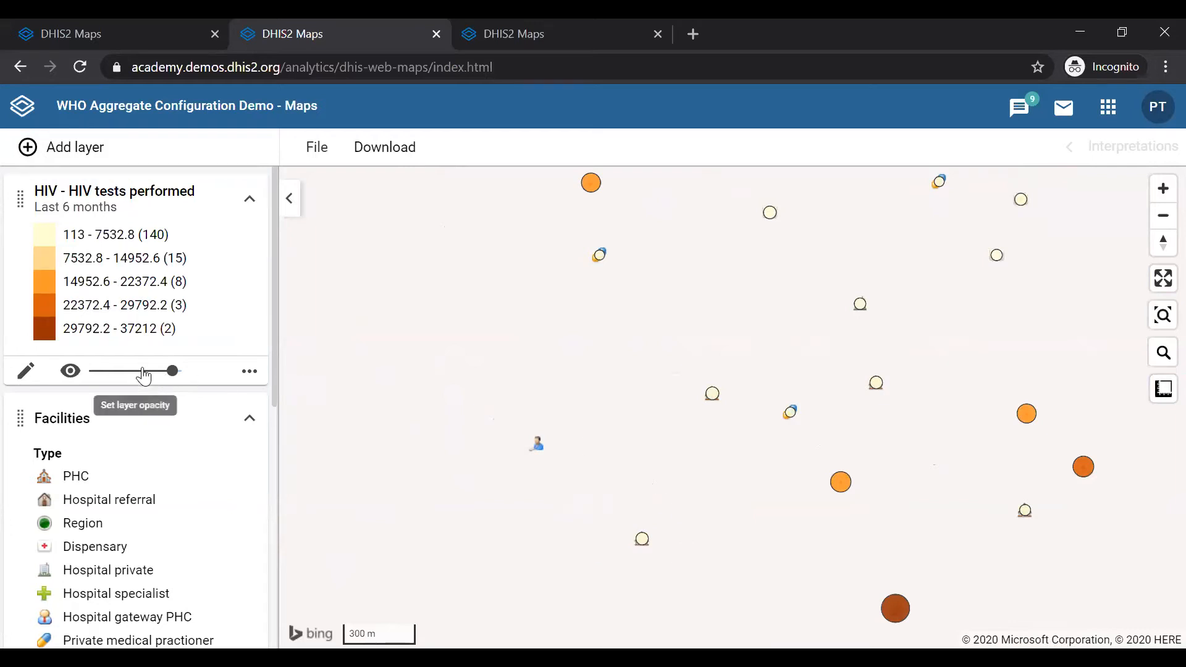
Lower the HIV tests performed layer's opacity to about half and inspect the facility symbols beneath its circles
{"action": "left_click_drag", "start_coordinate": [175, 378], "coordinate": [130, 382]}
{"action": "scroll", "coordinate": [676, 455], "scroll_direction": "up", "scroll_amount": 1}
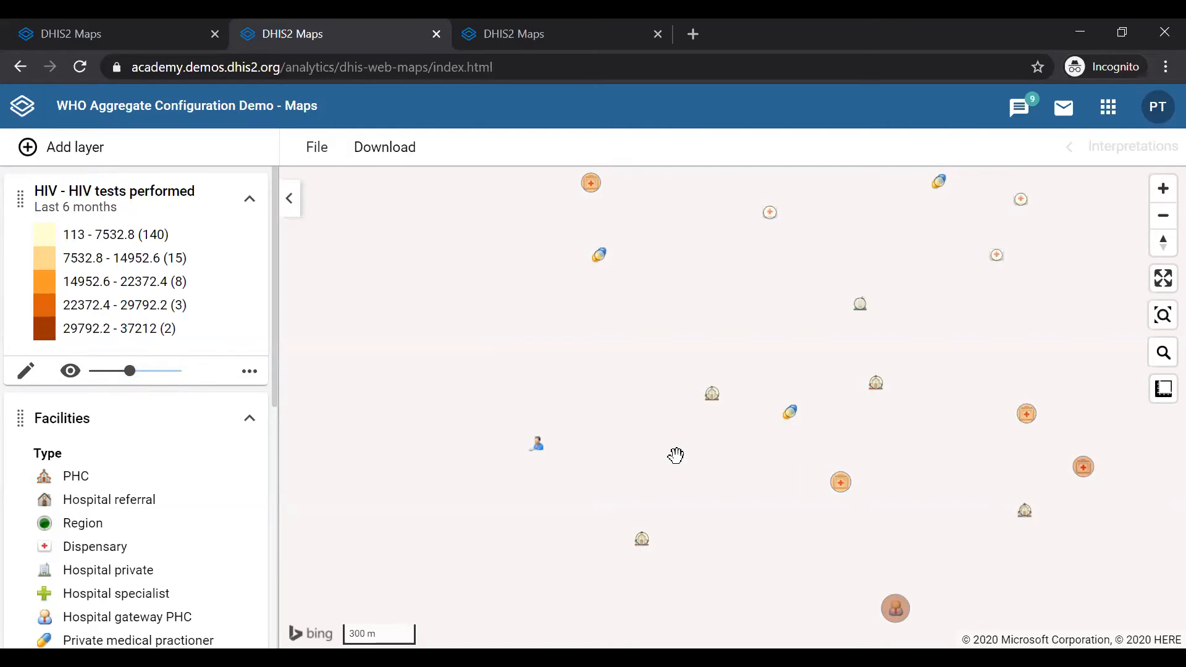
{"action": "scroll", "coordinate": [676, 456], "scroll_direction": "up", "scroll_amount": 2}
{"action": "left_click_drag", "start_coordinate": [676, 455], "coordinate": [653, 309]}
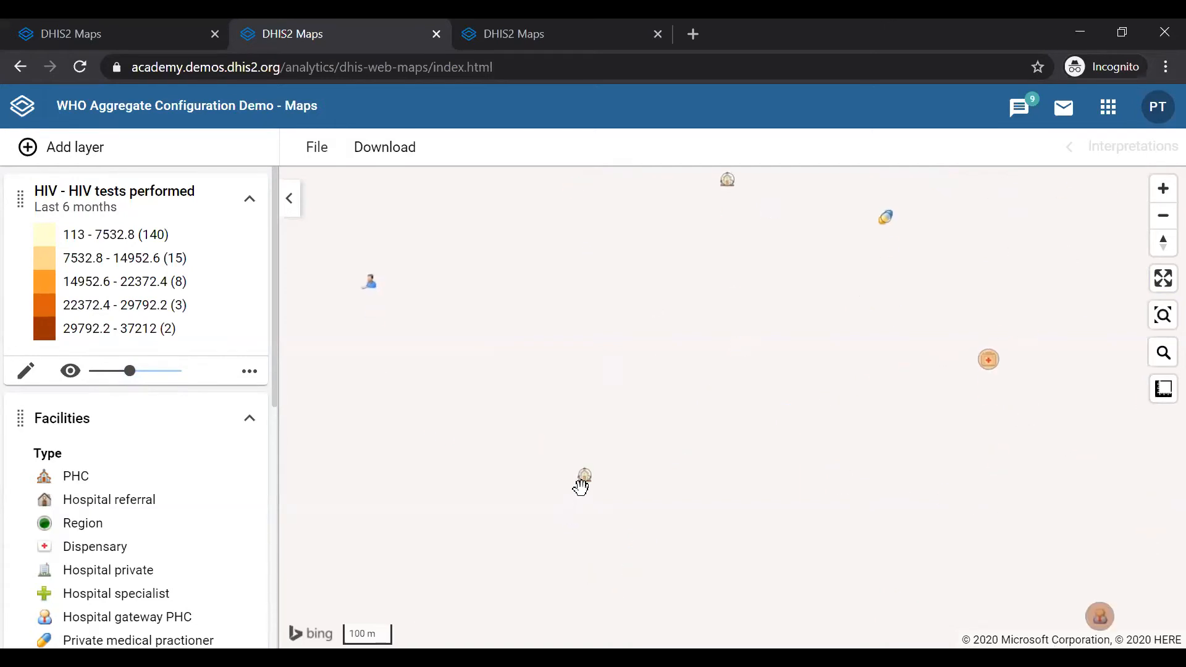
{"action": "scroll", "coordinate": [580, 487], "scroll_direction": "up", "scroll_amount": 1}
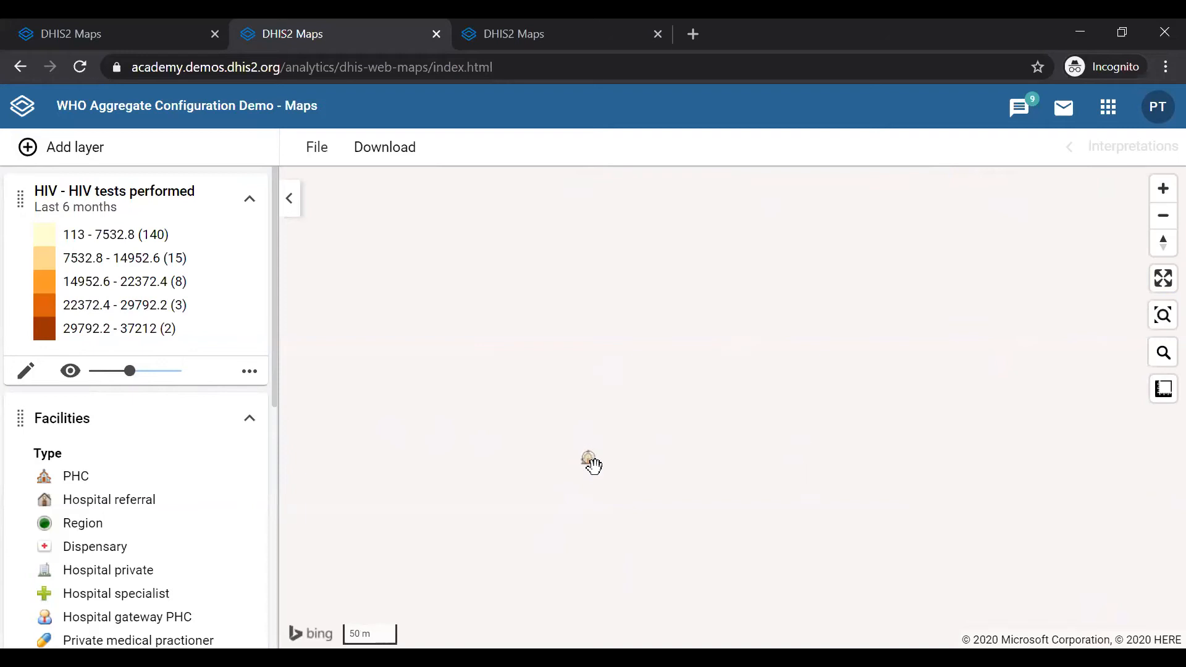
{"action": "scroll", "coordinate": [685, 474], "scroll_direction": "down", "scroll_amount": 3}
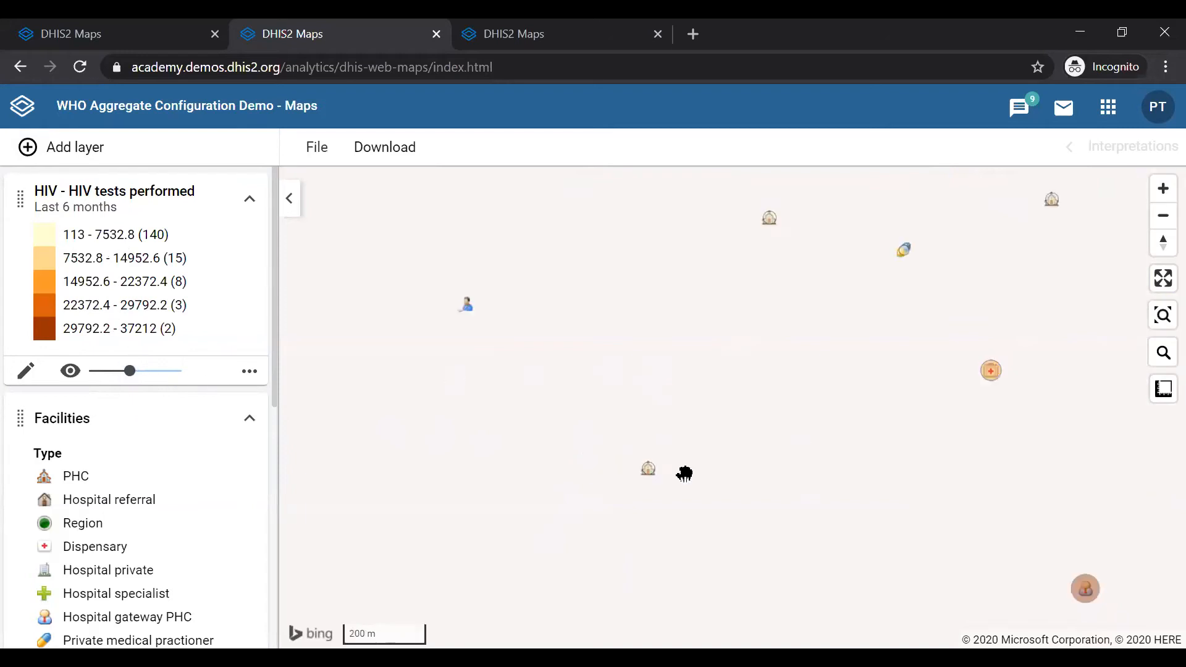
{"action": "scroll", "coordinate": [684, 473], "scroll_direction": "down", "scroll_amount": 4}
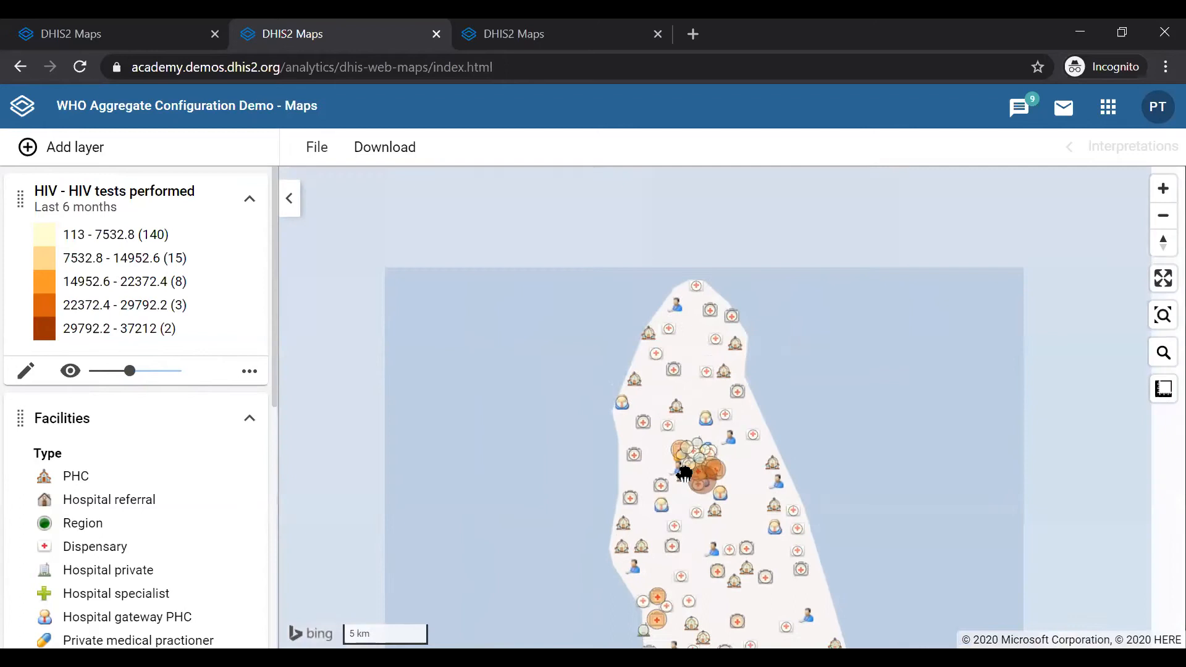
{"action": "left_click_drag", "start_coordinate": [979, 480], "coordinate": [923, 322]}
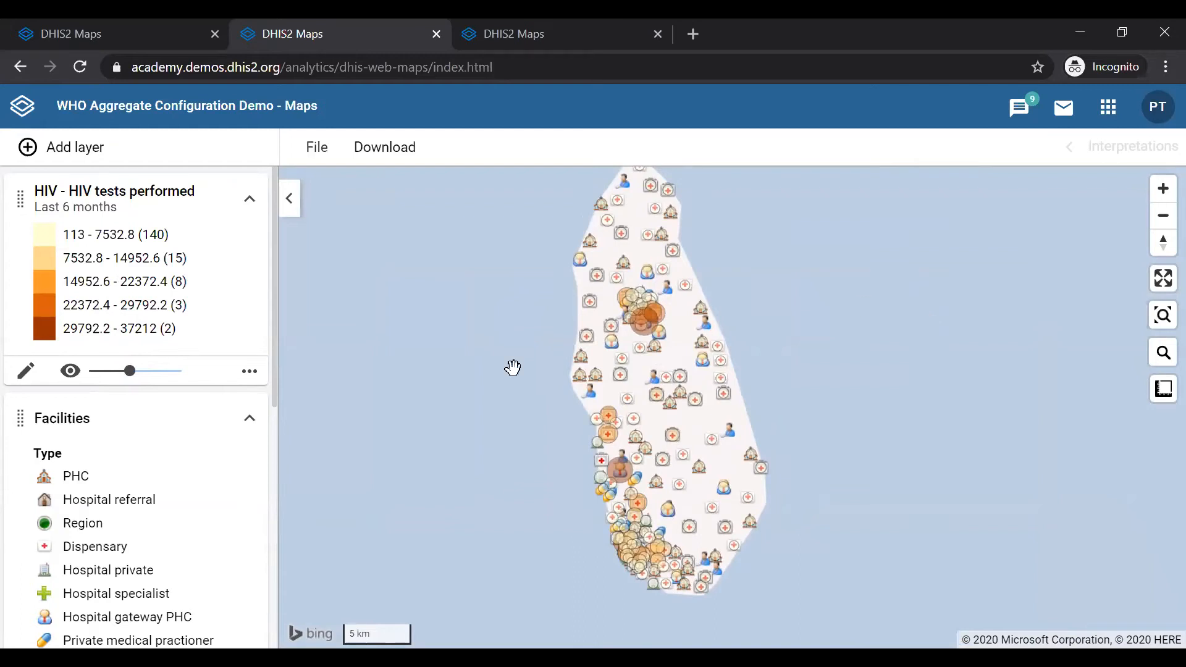
{"action": "scroll", "coordinate": [117, 553], "scroll_direction": "down", "scroll_amount": 6}
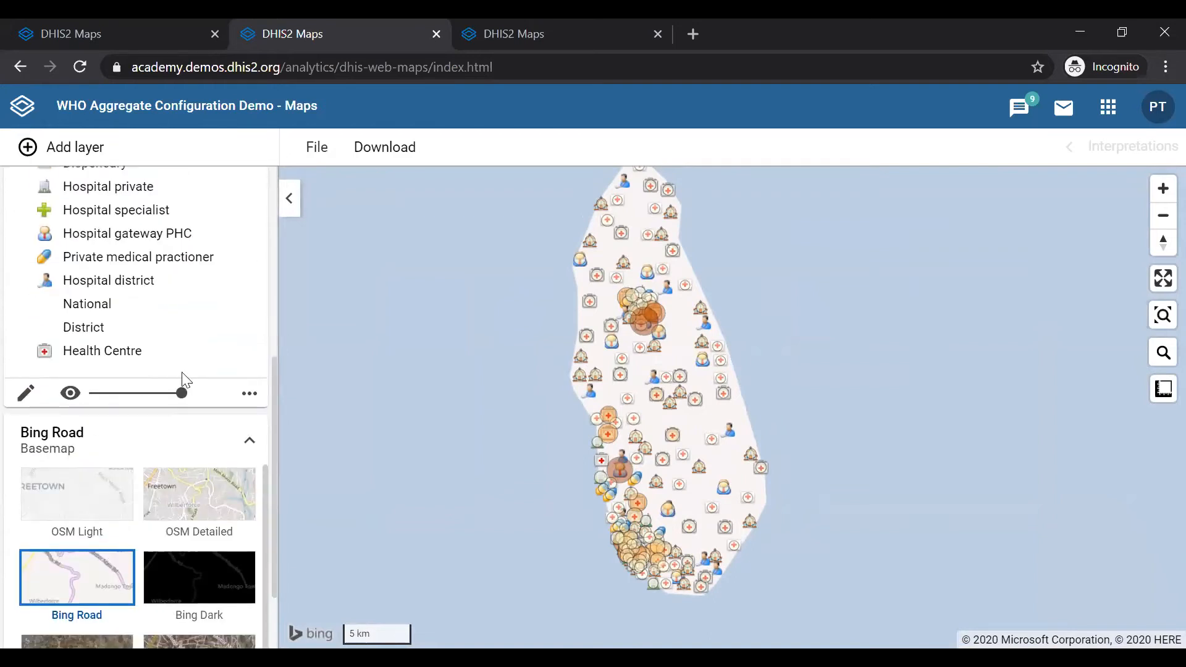
{"action": "scroll", "coordinate": [177, 379], "scroll_direction": "up", "scroll_amount": 6}
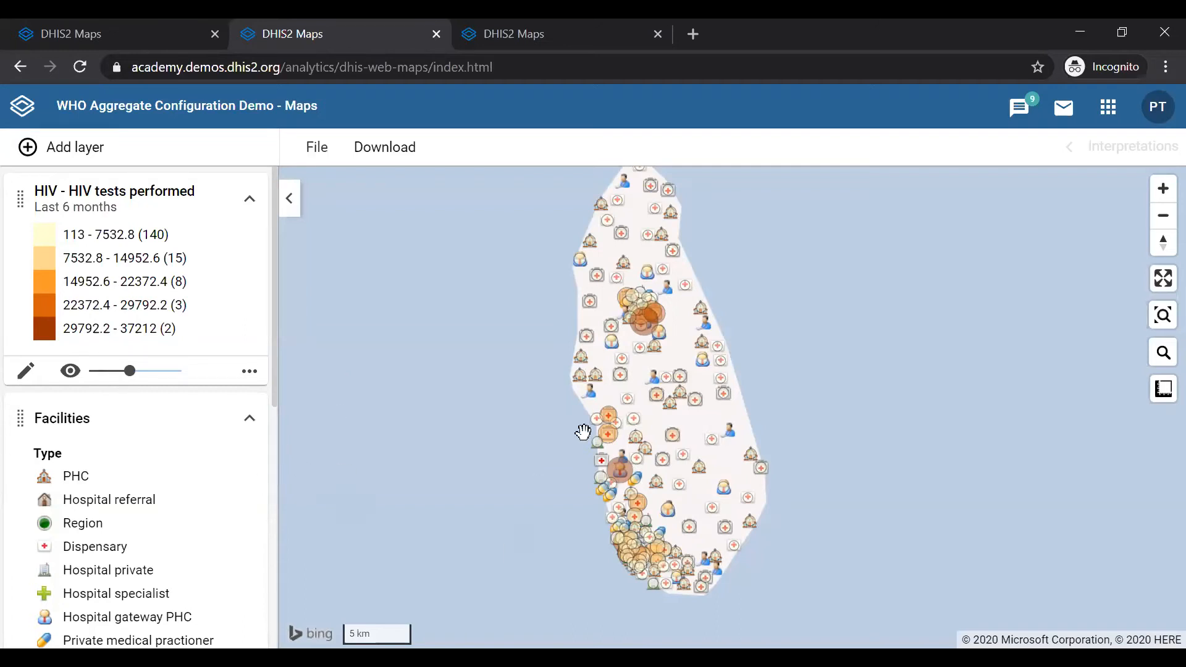
{"action": "scroll", "coordinate": [634, 353], "scroll_direction": "up", "scroll_amount": 3}
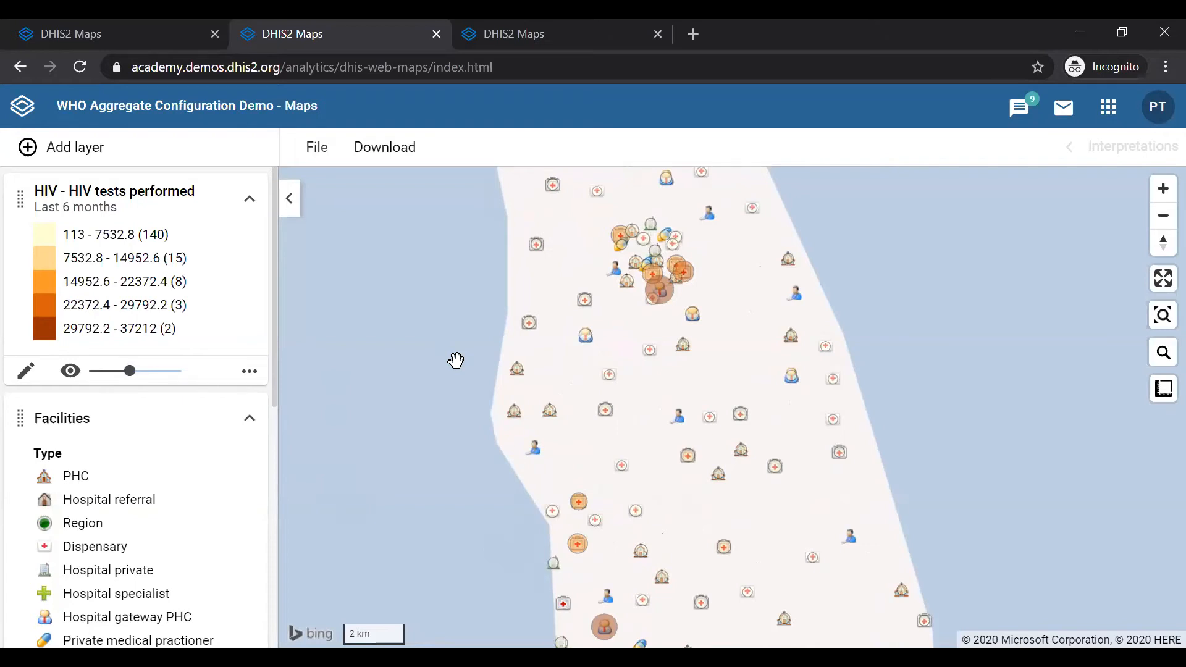
{"action": "scroll", "coordinate": [838, 428], "scroll_direction": "down", "scroll_amount": 2}
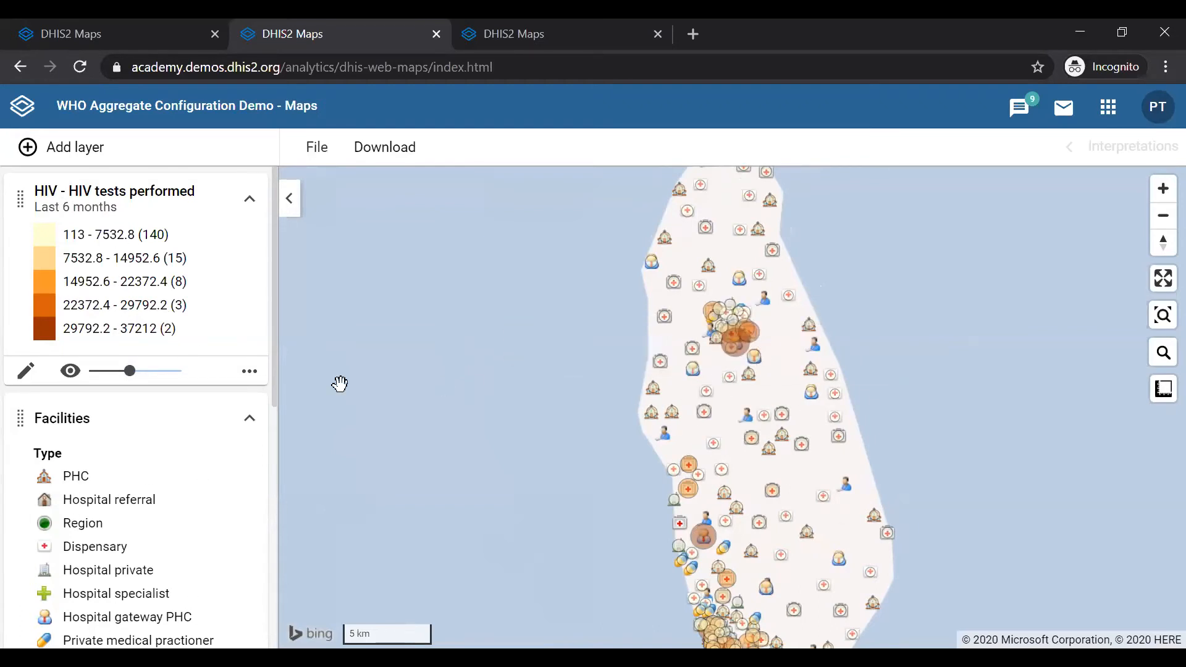
Raise the HIV tests performed layer's opacity to nearly full
{"action": "left_click", "coordinate": [178, 371]}
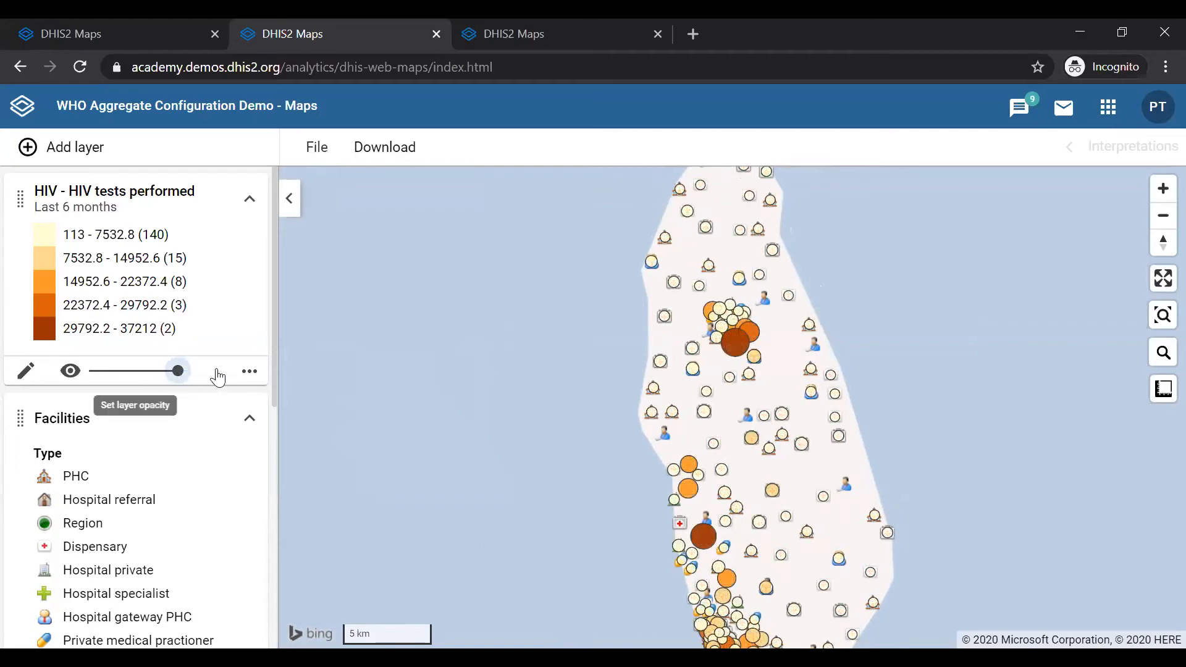
{"action": "scroll", "coordinate": [933, 467], "scroll_direction": "up", "scroll_amount": 1}
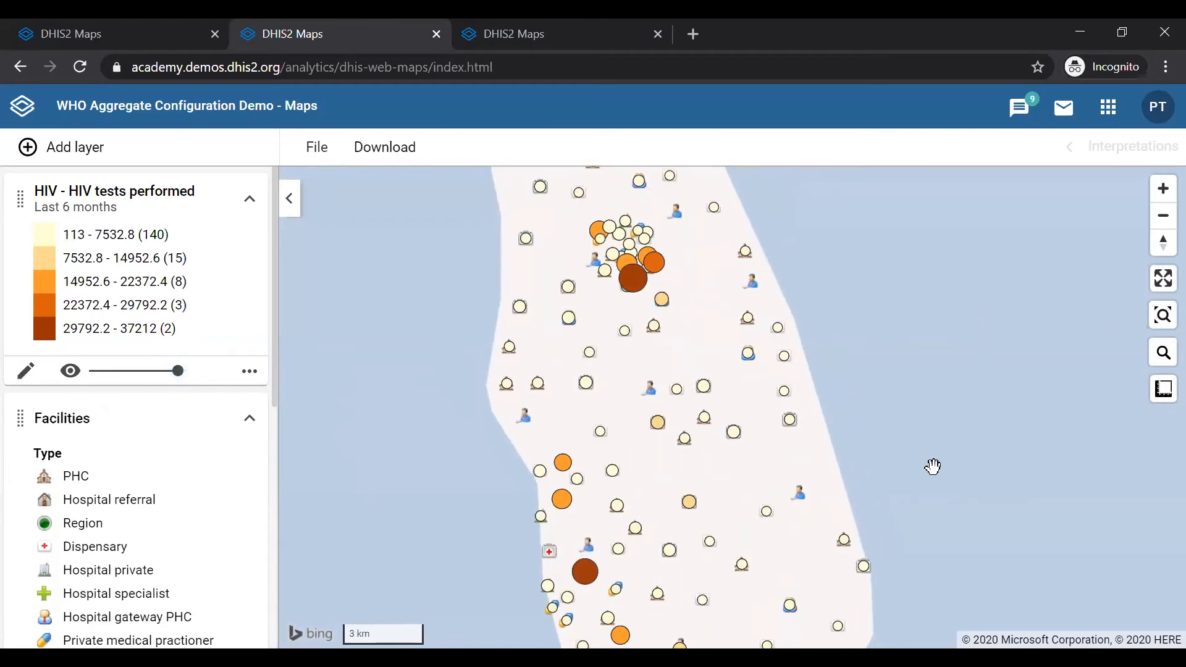
{"action": "left_click_drag", "start_coordinate": [938, 362], "coordinate": [945, 267]}
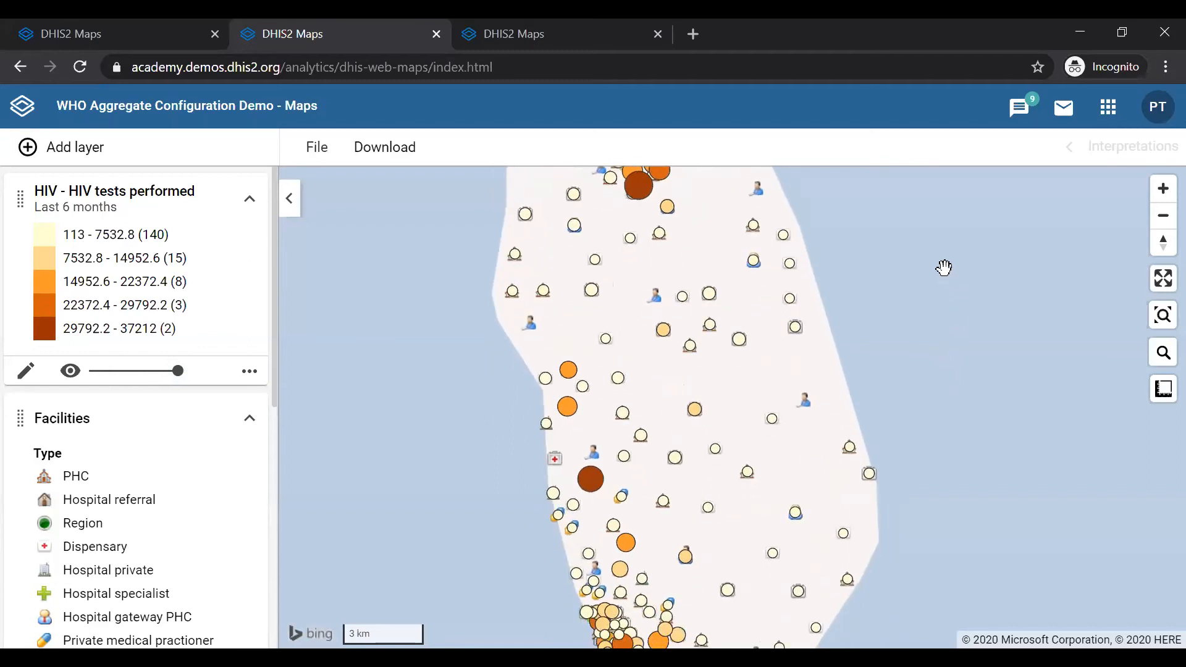
Hide the Facilities layer on the map so that only the HIV tests performed circles are shown
{"action": "scroll", "coordinate": [170, 510], "scroll_direction": "down", "scroll_amount": 5}
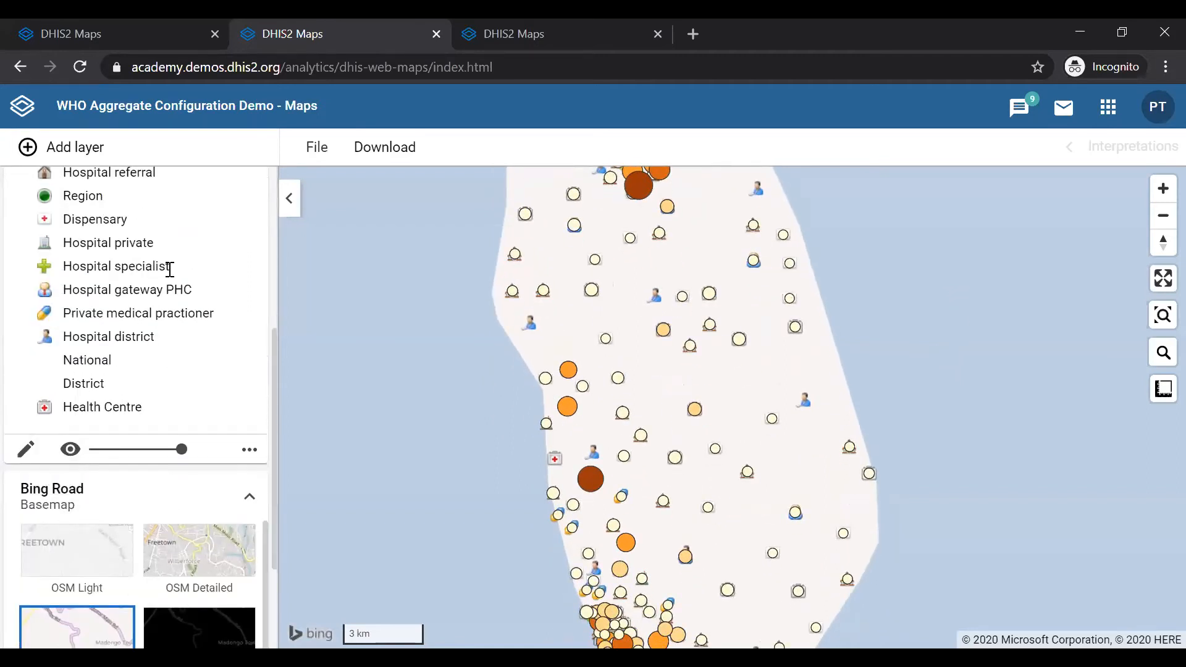
{"action": "scroll", "coordinate": [170, 269], "scroll_direction": "up", "scroll_amount": 2}
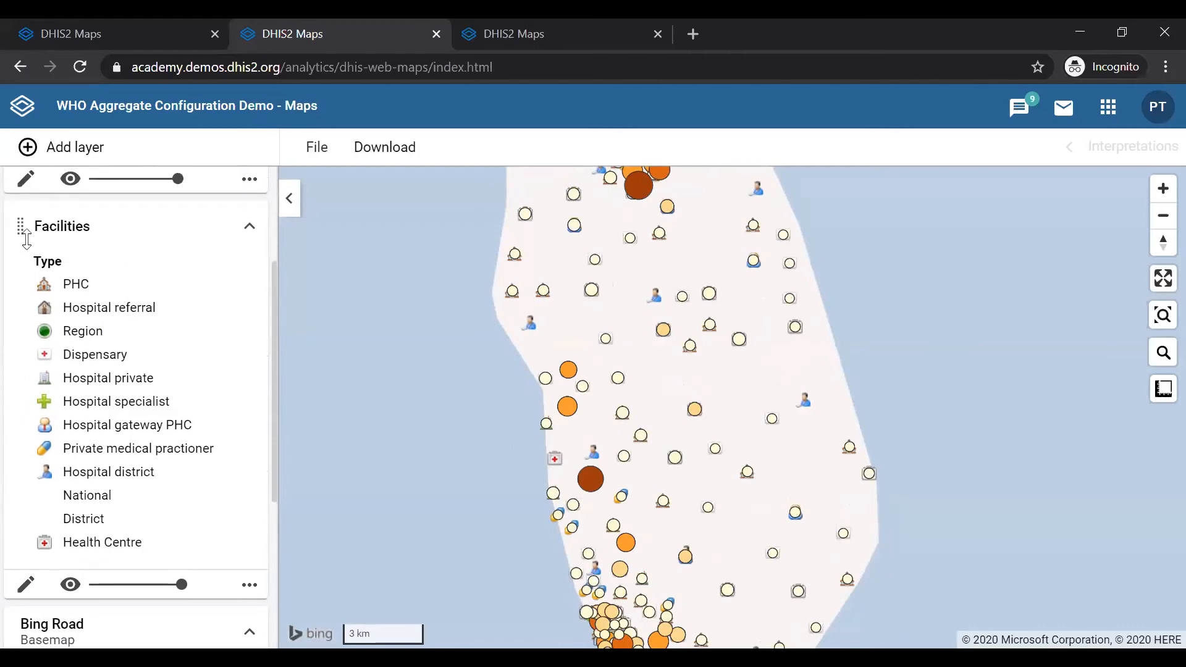
{"action": "scroll", "coordinate": [142, 451], "scroll_direction": "down", "scroll_amount": 1}
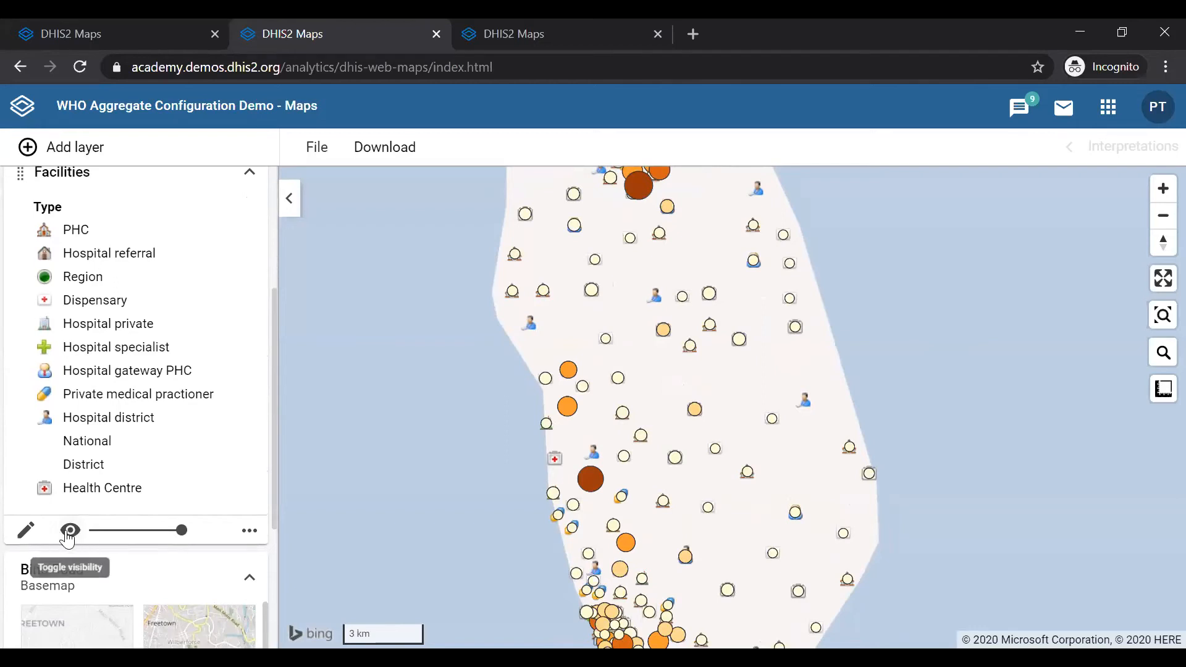
{"action": "left_click", "coordinate": [69, 533]}
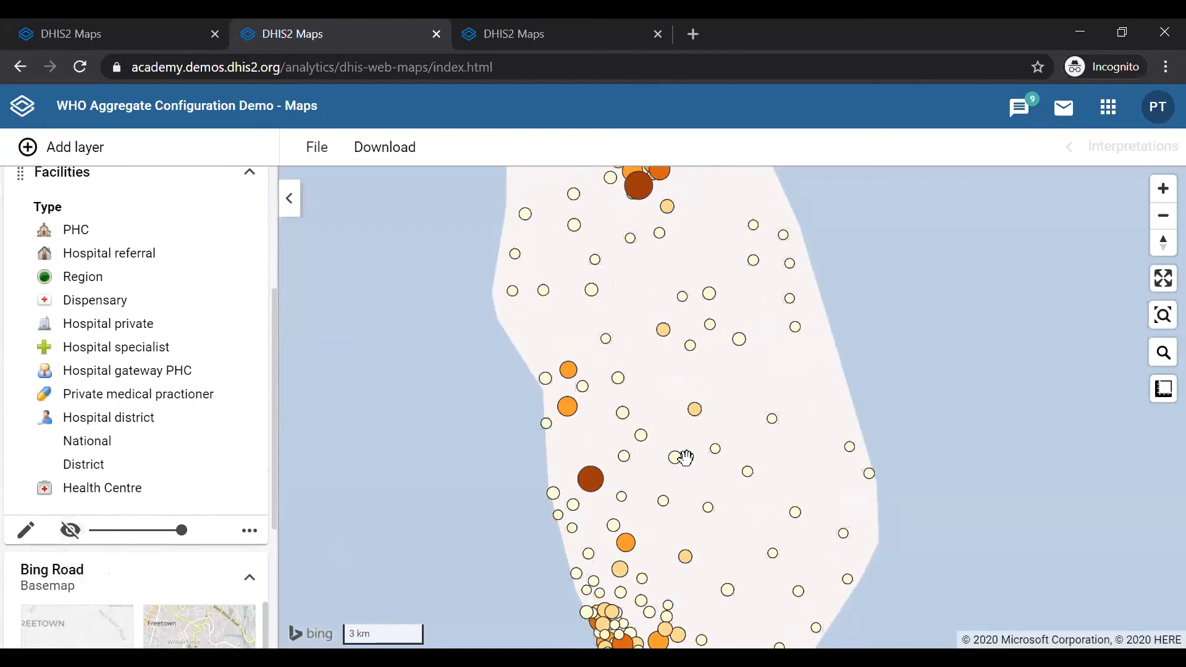
{"action": "scroll", "coordinate": [686, 457], "scroll_direction": "down", "scroll_amount": 2}
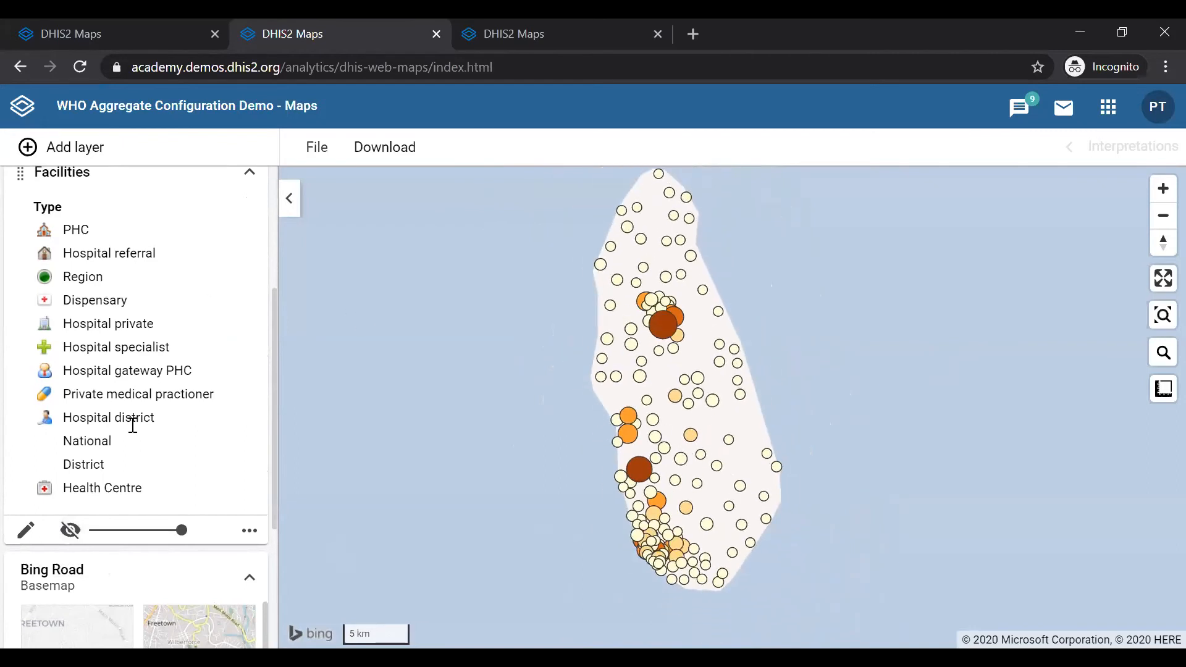
{"action": "scroll", "coordinate": [132, 426], "scroll_direction": "up", "scroll_amount": 3}
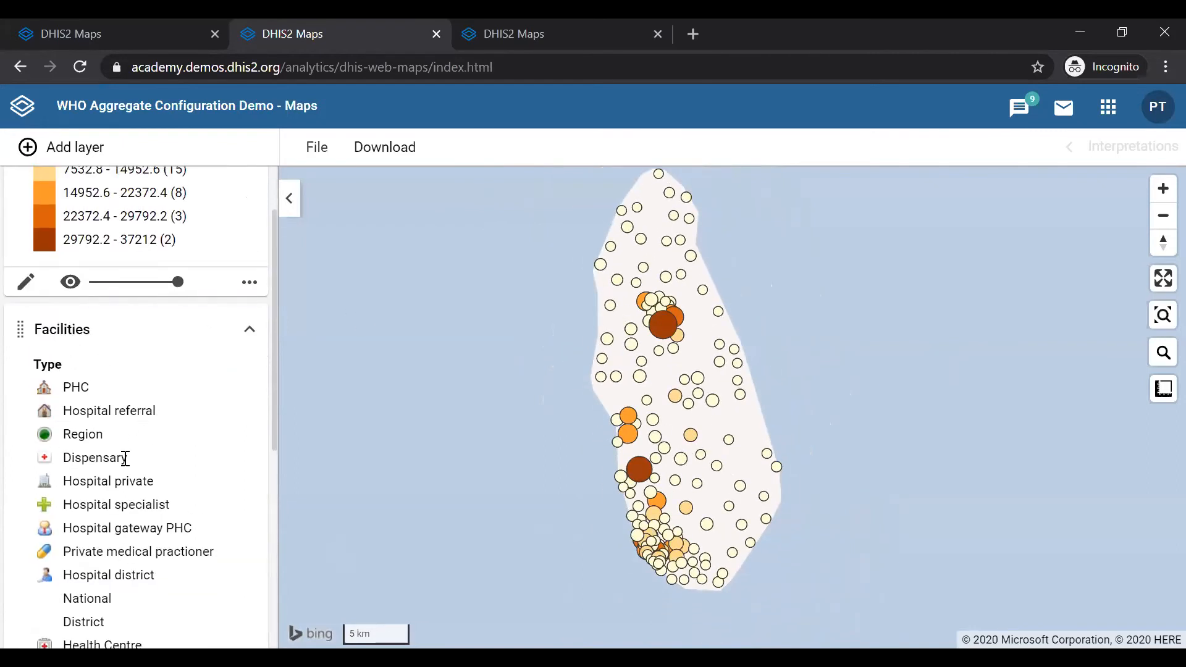
{"action": "scroll", "coordinate": [126, 458], "scroll_direction": "down", "scroll_amount": 3}
{"action": "scroll", "coordinate": [149, 338], "scroll_direction": "up", "scroll_amount": 4}
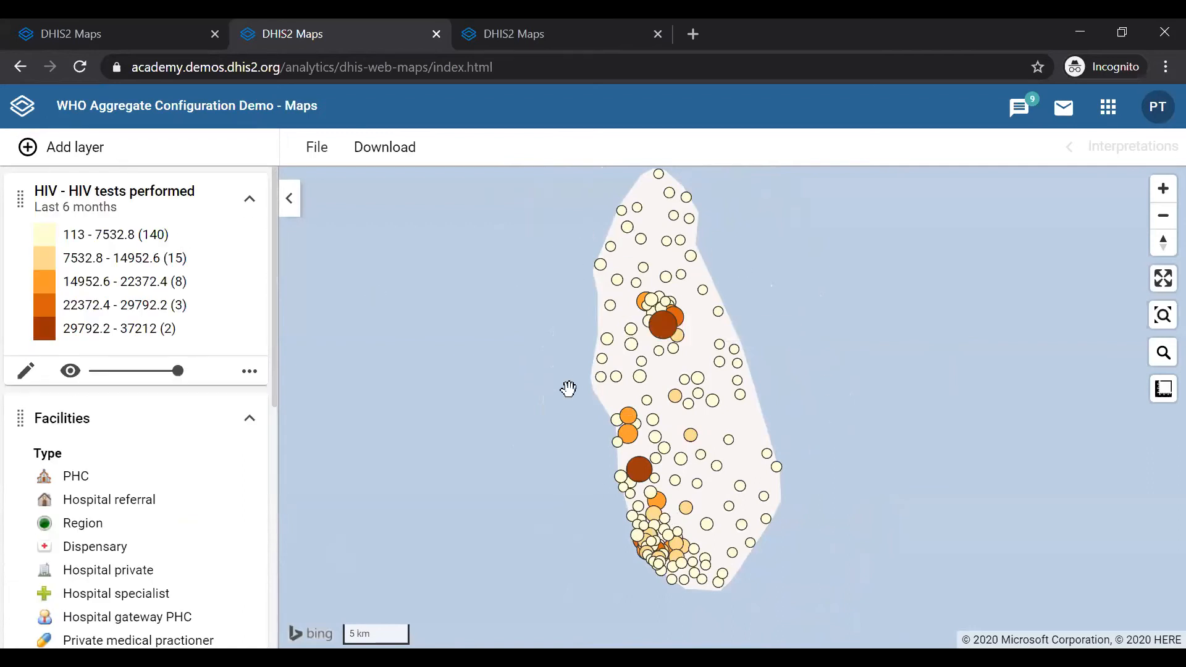
{"action": "scroll", "coordinate": [181, 471], "scroll_direction": "down", "scroll_amount": 3}
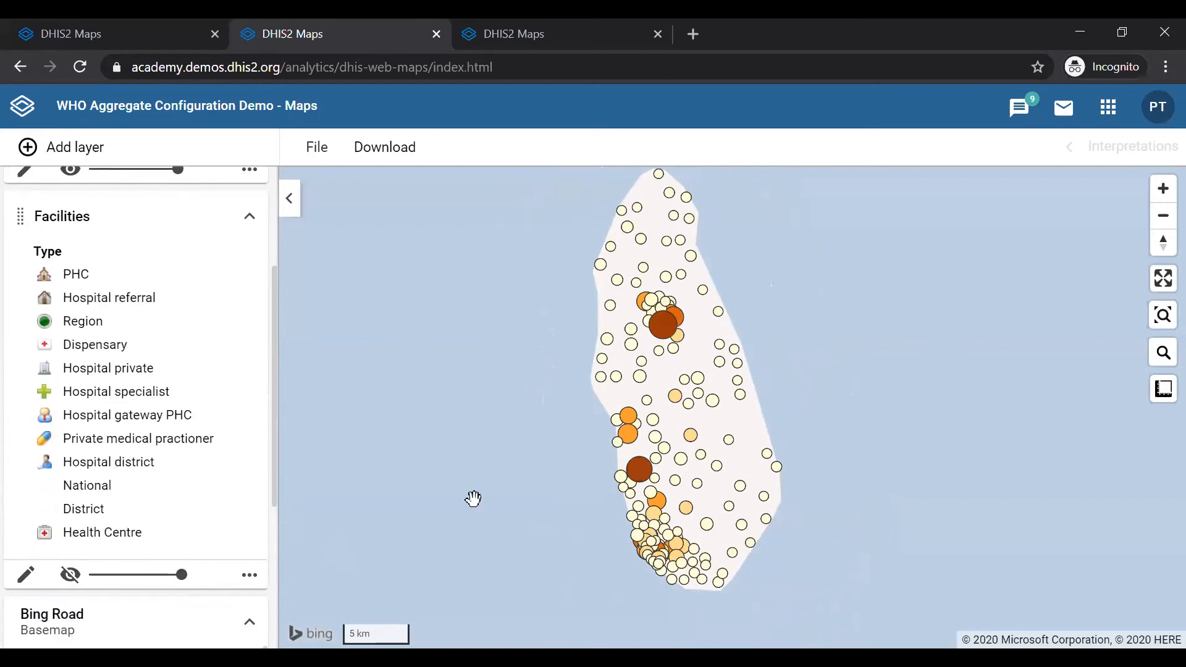
Compare the map with and without facility symbols by showing and hiding the Facilities layer twice, leaving it hidden
{"action": "left_click", "coordinate": [71, 579]}
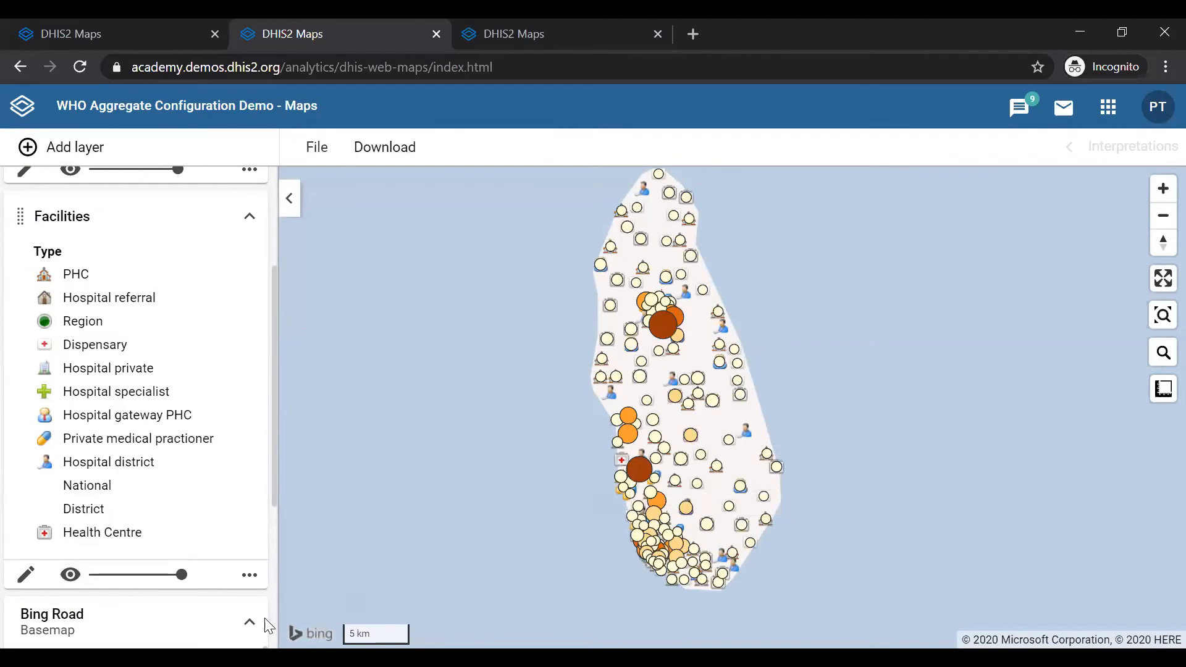
{"action": "left_click", "coordinate": [70, 575]}
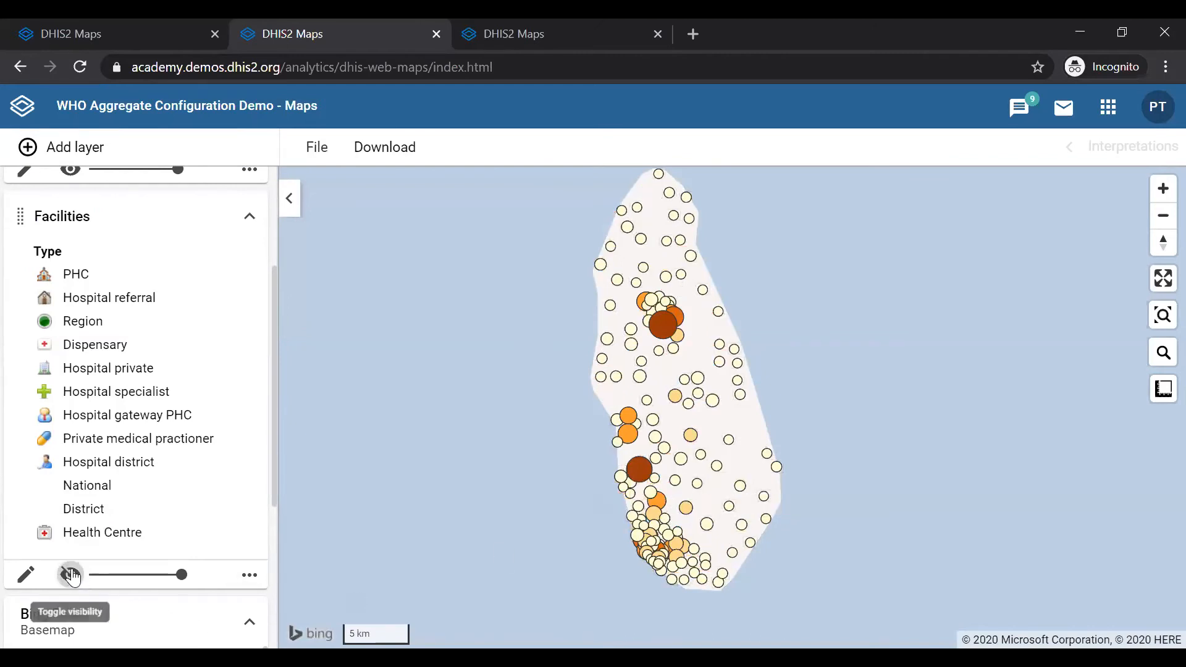
{"action": "left_click", "coordinate": [70, 575]}
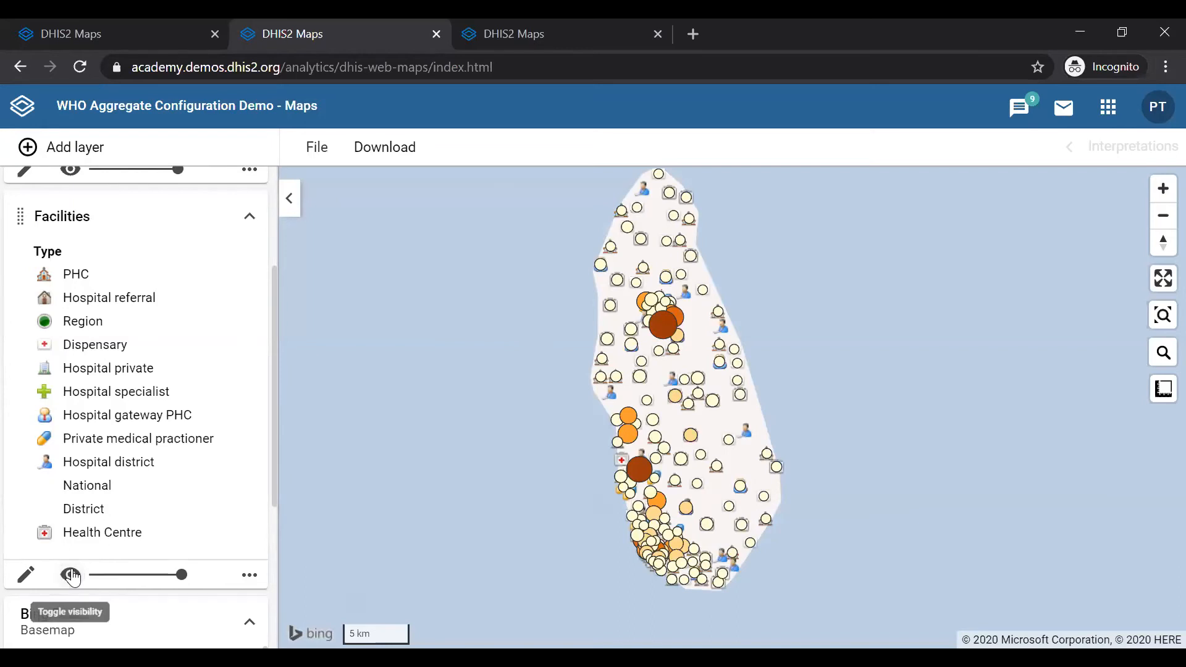
{"action": "left_click", "coordinate": [73, 576]}
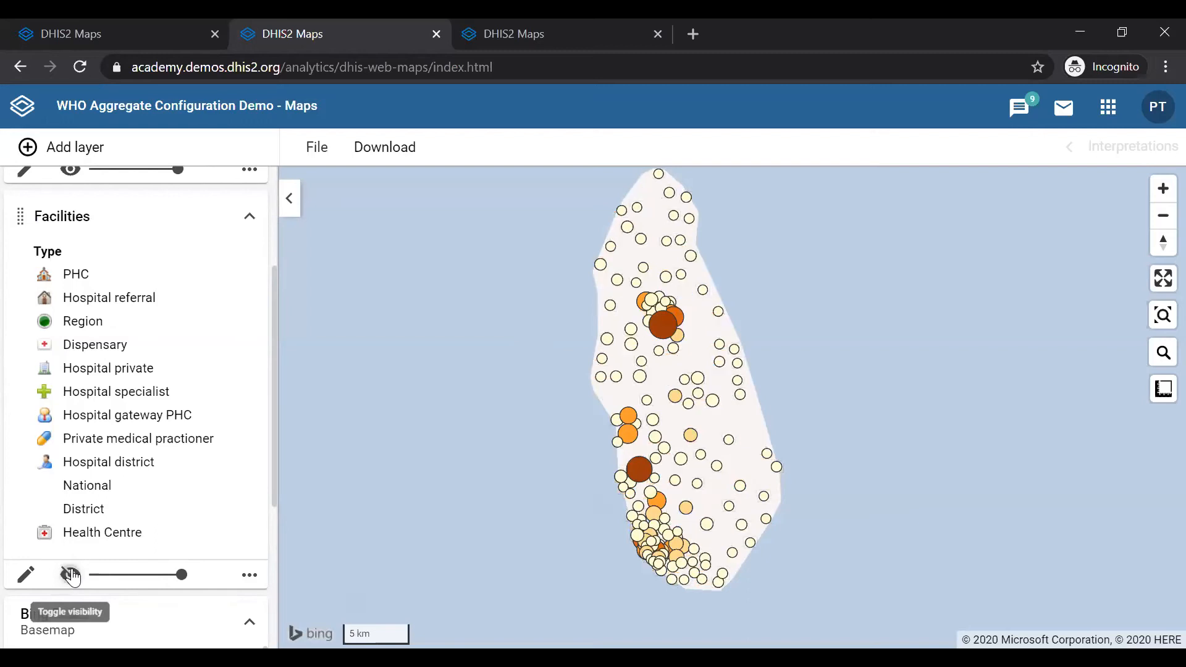
{"action": "scroll", "coordinate": [542, 429], "scroll_direction": "up", "scroll_amount": 1}
{"action": "scroll", "coordinate": [544, 429], "scroll_direction": "down", "scroll_amount": 1}
{"action": "scroll", "coordinate": [544, 428], "scroll_direction": "down", "scroll_amount": 1}
{"action": "left_click_drag", "start_coordinate": [545, 431], "coordinate": [572, 480]}
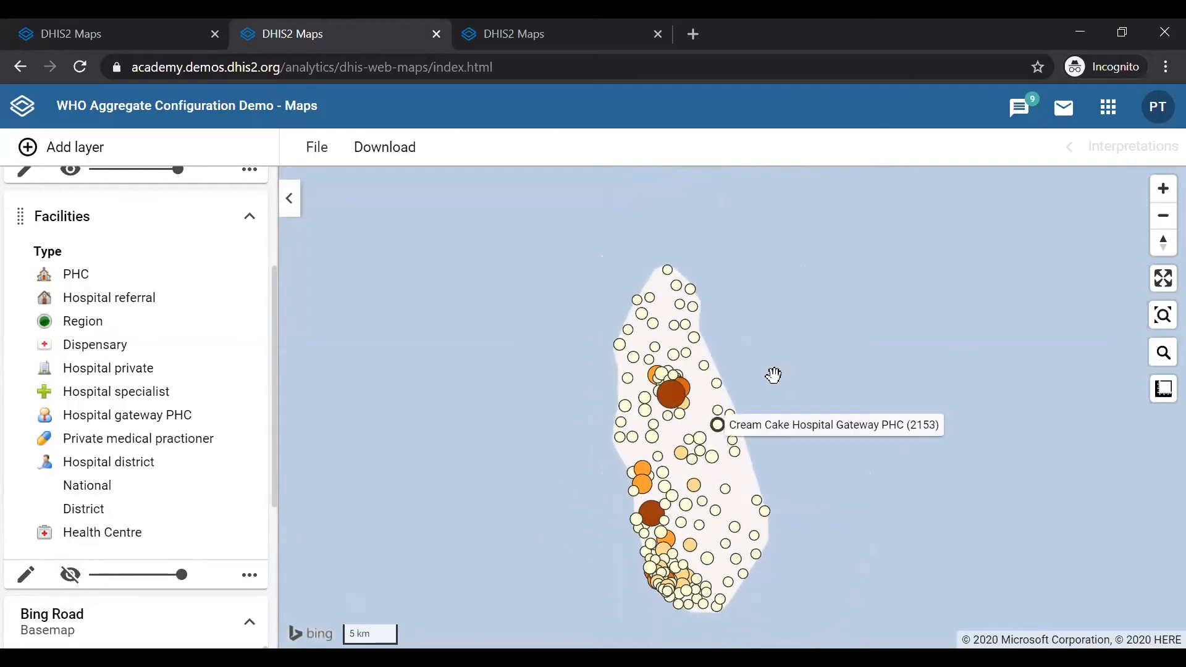
{"action": "scroll", "coordinate": [151, 272], "scroll_direction": "up", "scroll_amount": 3}
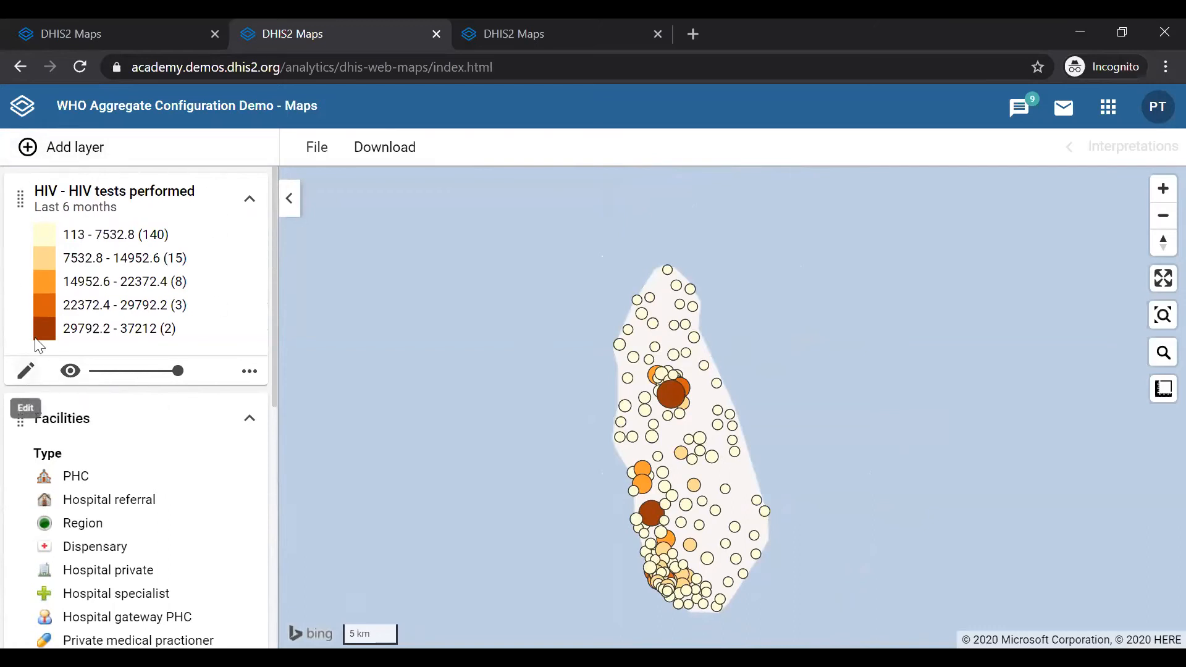
Add a filter on the Sex dimension to the HIV tests performed layer
{"action": "left_click", "coordinate": [26, 373]}
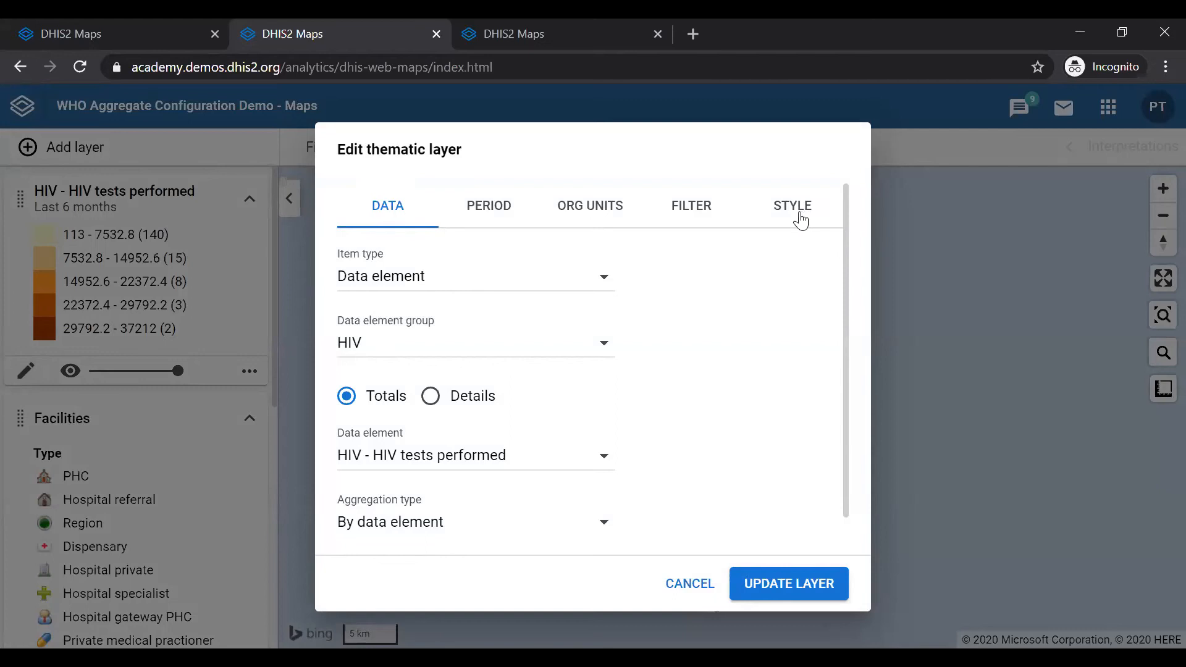
{"action": "left_click", "coordinate": [692, 209]}
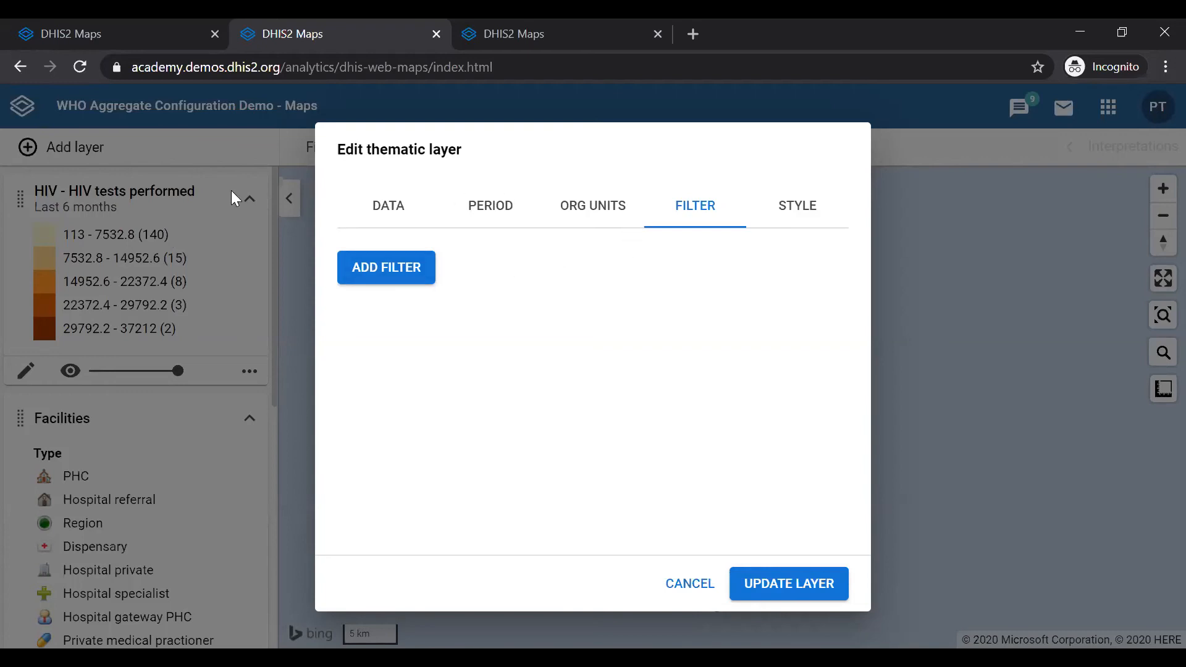
{"action": "left_click", "coordinate": [381, 280]}
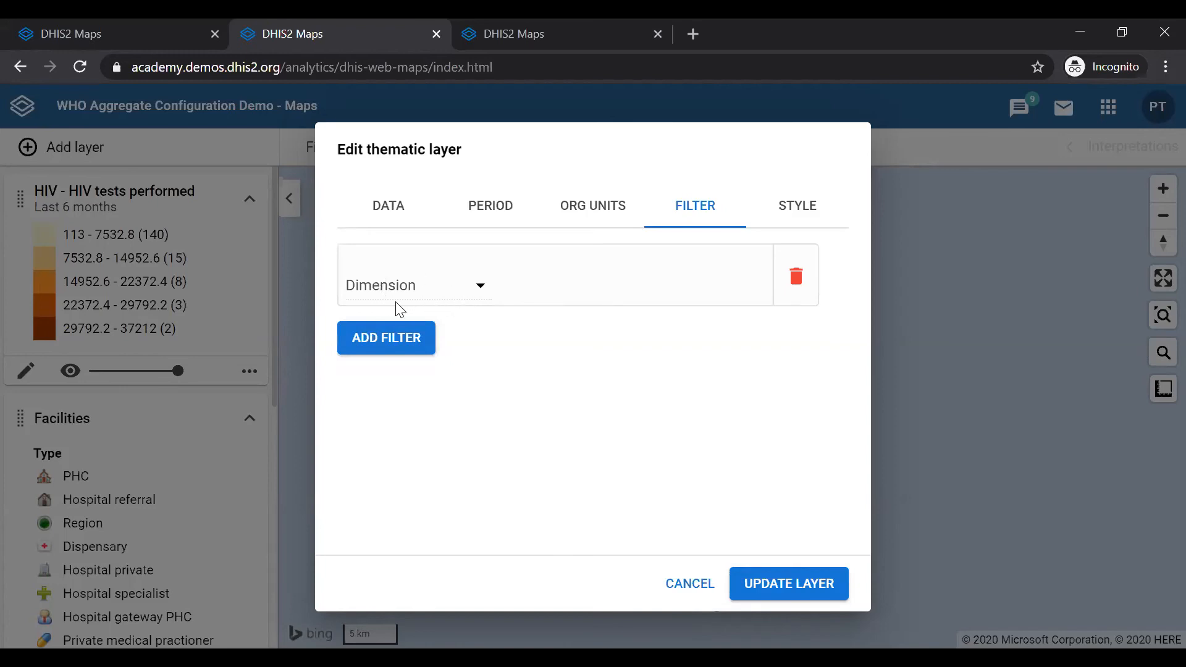
{"action": "left_click", "coordinate": [427, 298]}
{"action": "scroll", "coordinate": [442, 389], "scroll_direction": "down", "scroll_amount": 3}
{"action": "scroll", "coordinate": [442, 389], "scroll_direction": "down", "scroll_amount": 4}
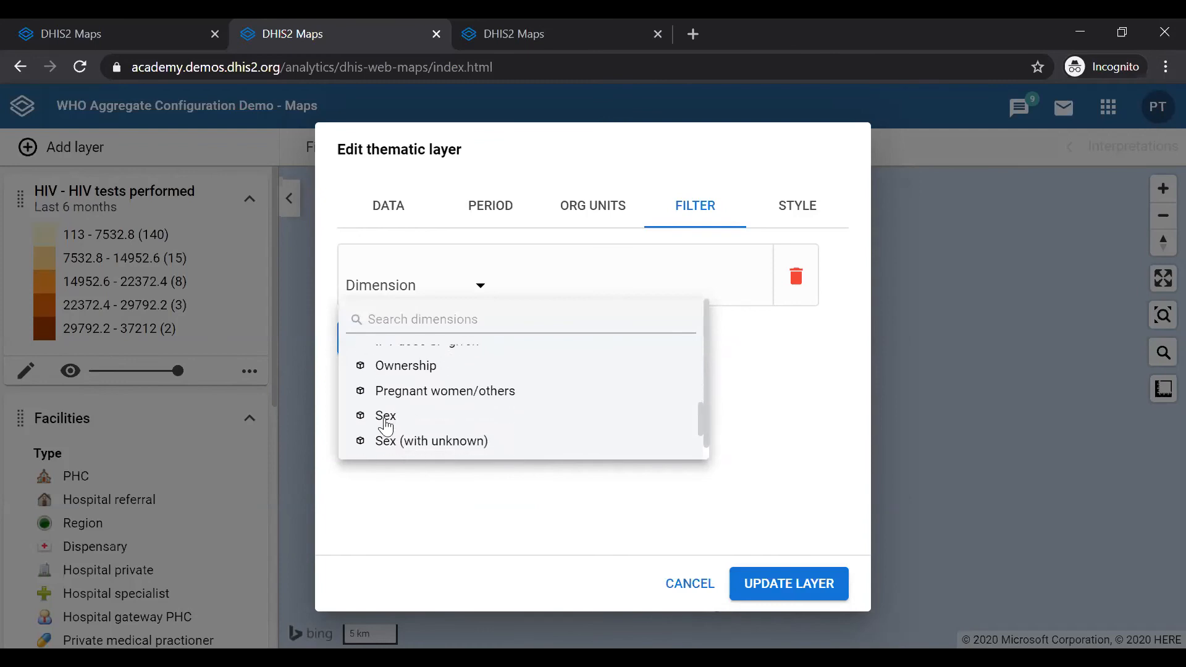
{"action": "left_click", "coordinate": [385, 418]}
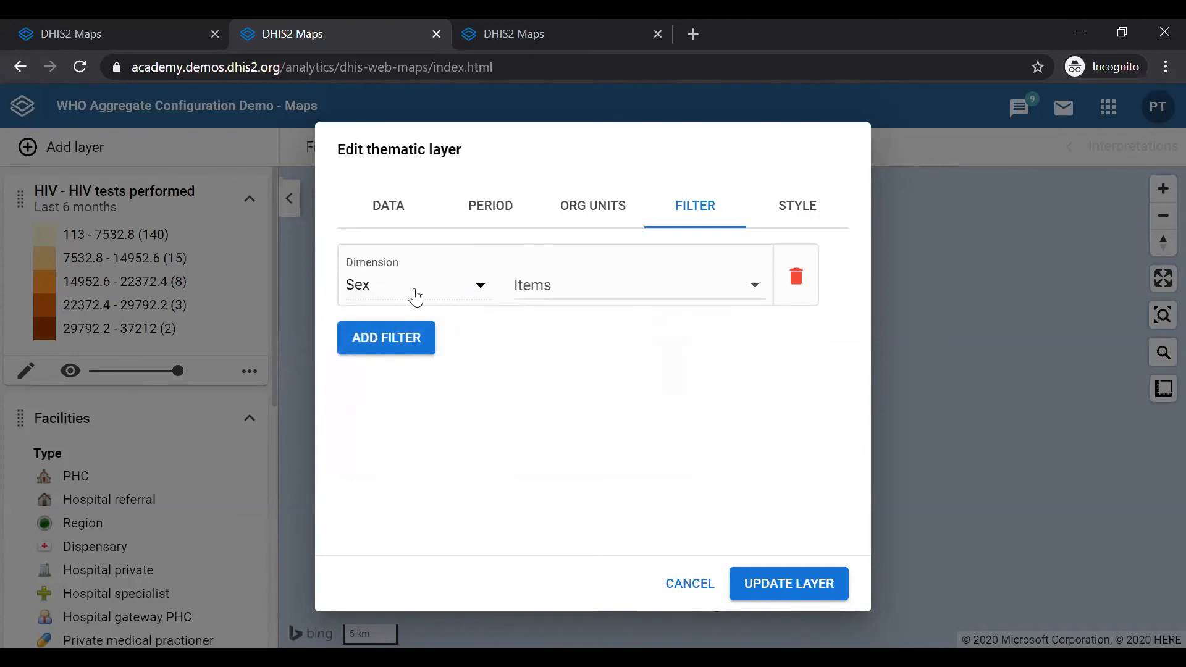
Restrict the Sex filter to Female and update the layer, discarding a blank second filter added along the way
{"action": "left_click", "coordinate": [640, 294]}
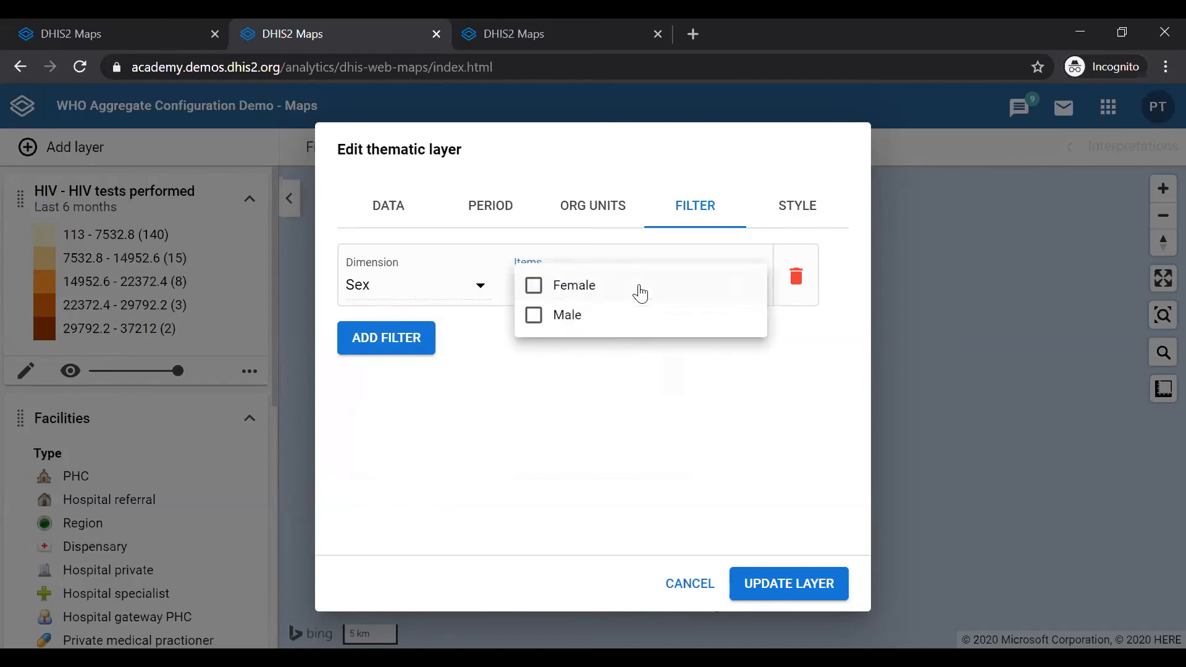
{"action": "left_click", "coordinate": [535, 286]}
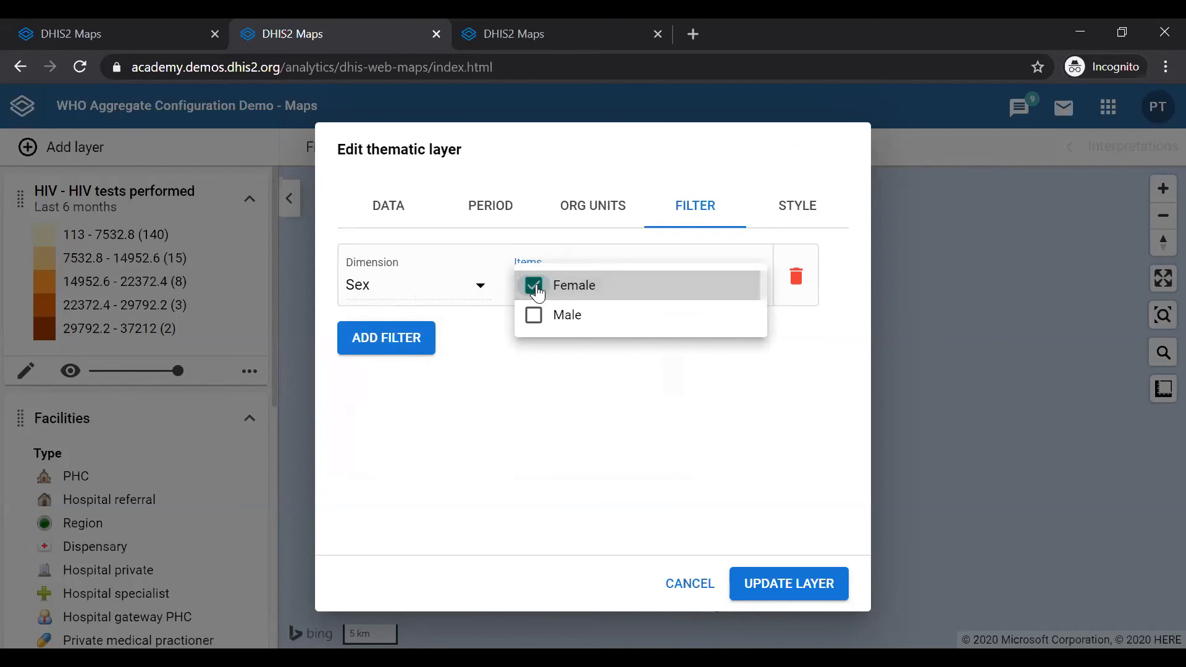
{"action": "left_click", "coordinate": [587, 367]}
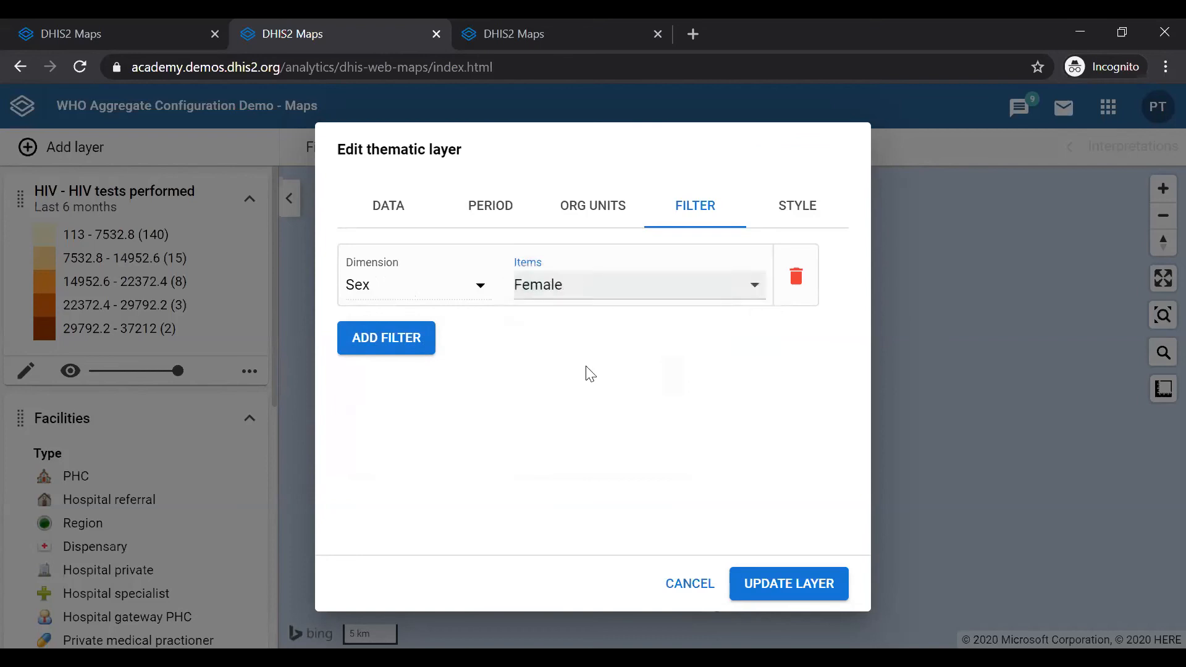
{"action": "left_click", "coordinate": [384, 350]}
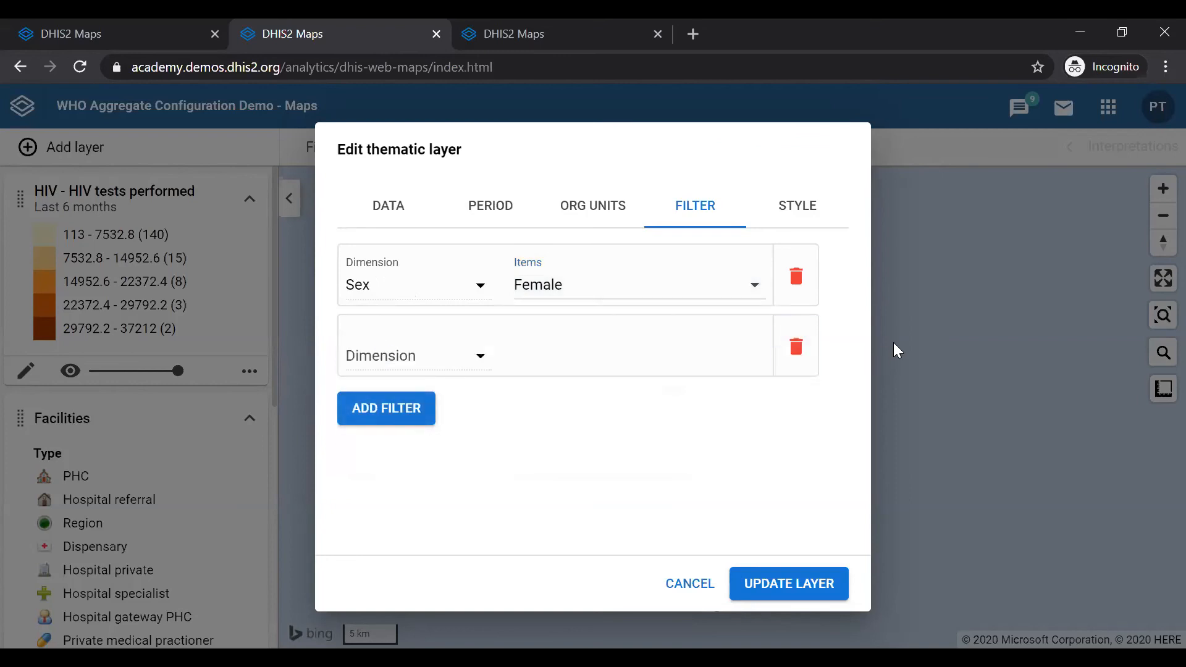
{"action": "left_click", "coordinate": [792, 356]}
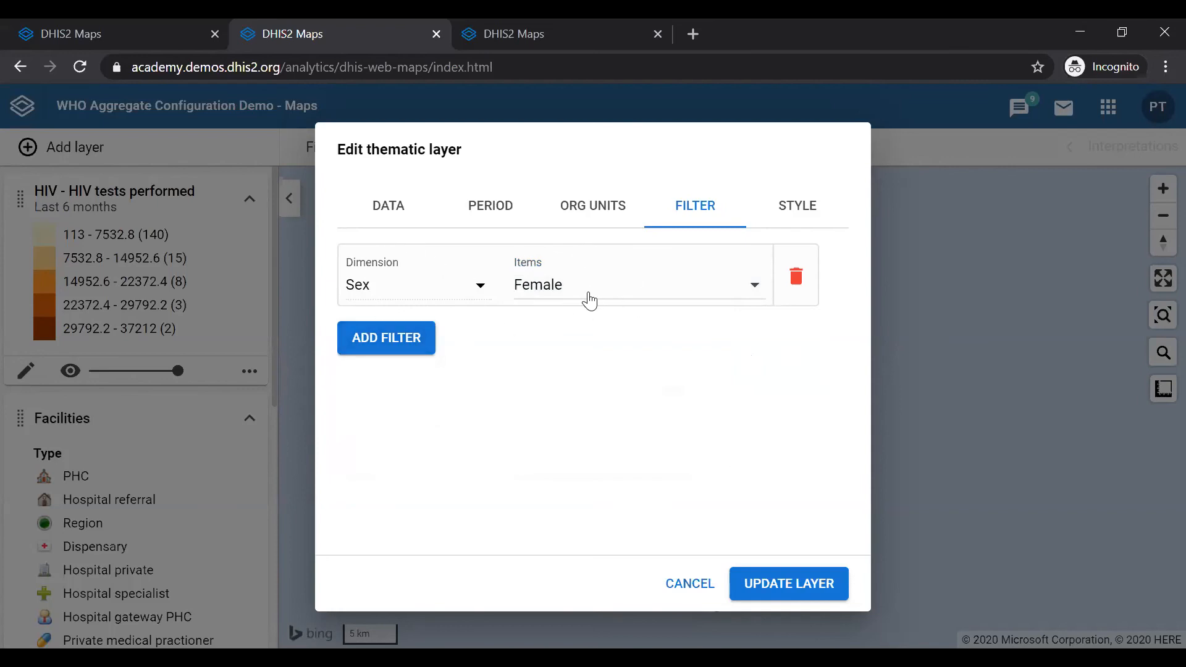
{"action": "left_click", "coordinate": [784, 592]}
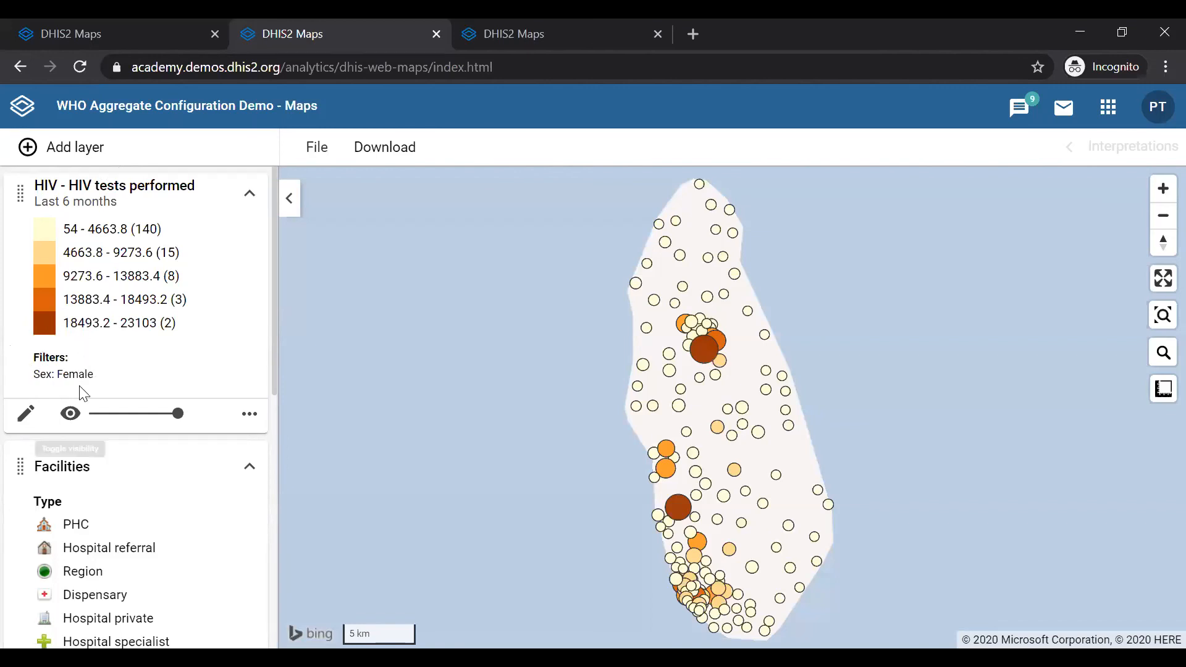
Examine the filtered HIV tests circles across the map and review the layer's filter settings, closing them without updating
{"action": "scroll", "coordinate": [655, 345], "scroll_direction": "up", "scroll_amount": 1}
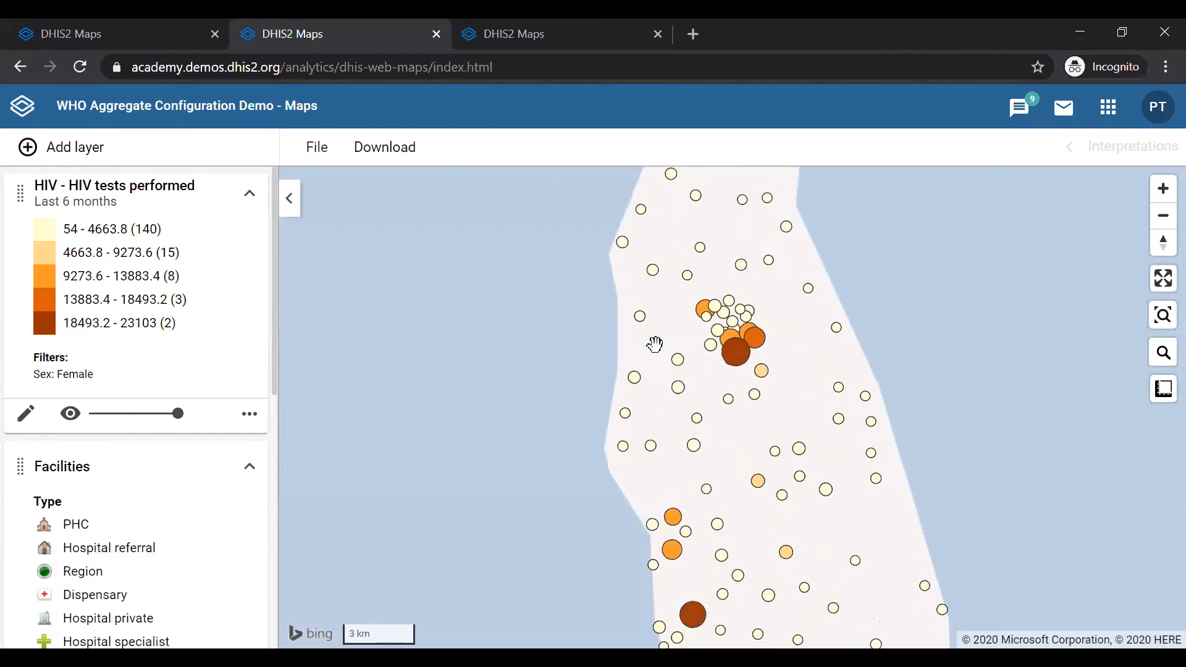
{"action": "scroll", "coordinate": [962, 421], "scroll_direction": "down", "scroll_amount": 1}
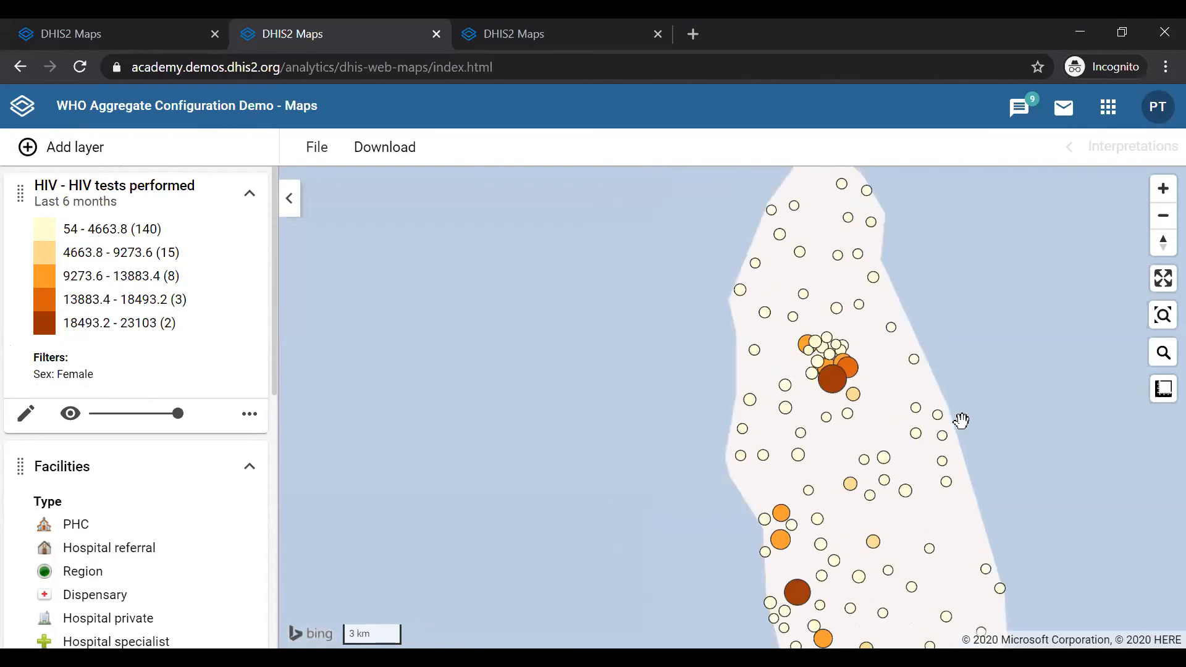
{"action": "left_click_drag", "start_coordinate": [962, 421], "coordinate": [796, 361]}
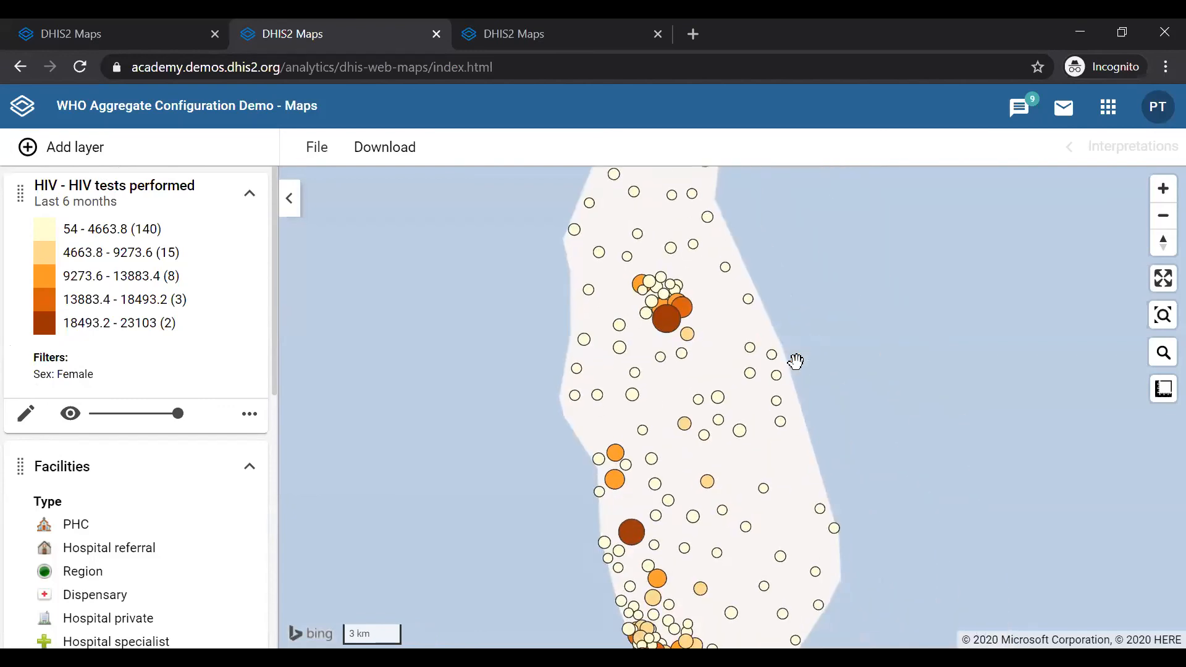
{"action": "scroll", "coordinate": [796, 361], "scroll_direction": "down", "scroll_amount": 1}
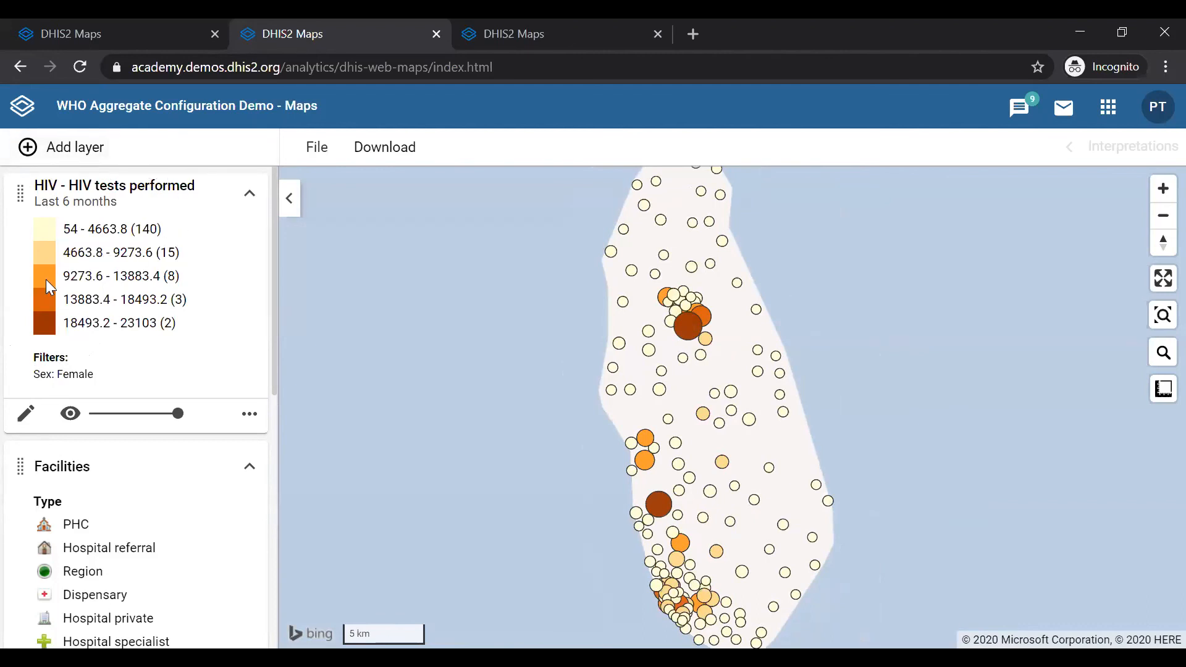
{"action": "left_click", "coordinate": [24, 418]}
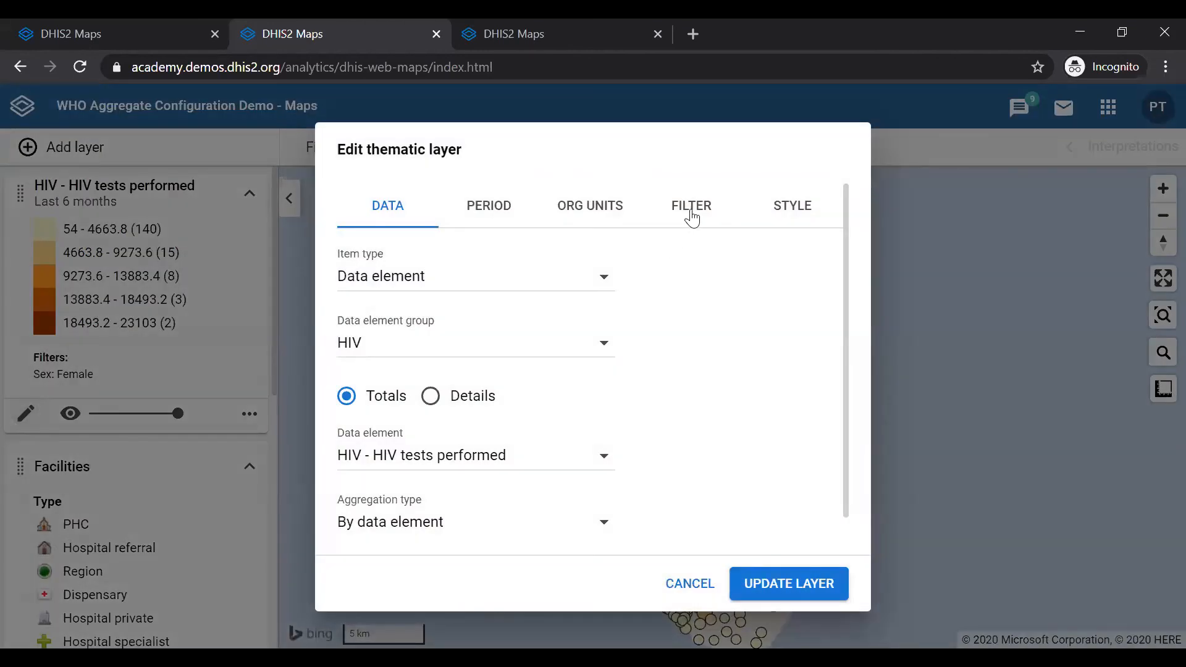
{"action": "left_click", "coordinate": [692, 210]}
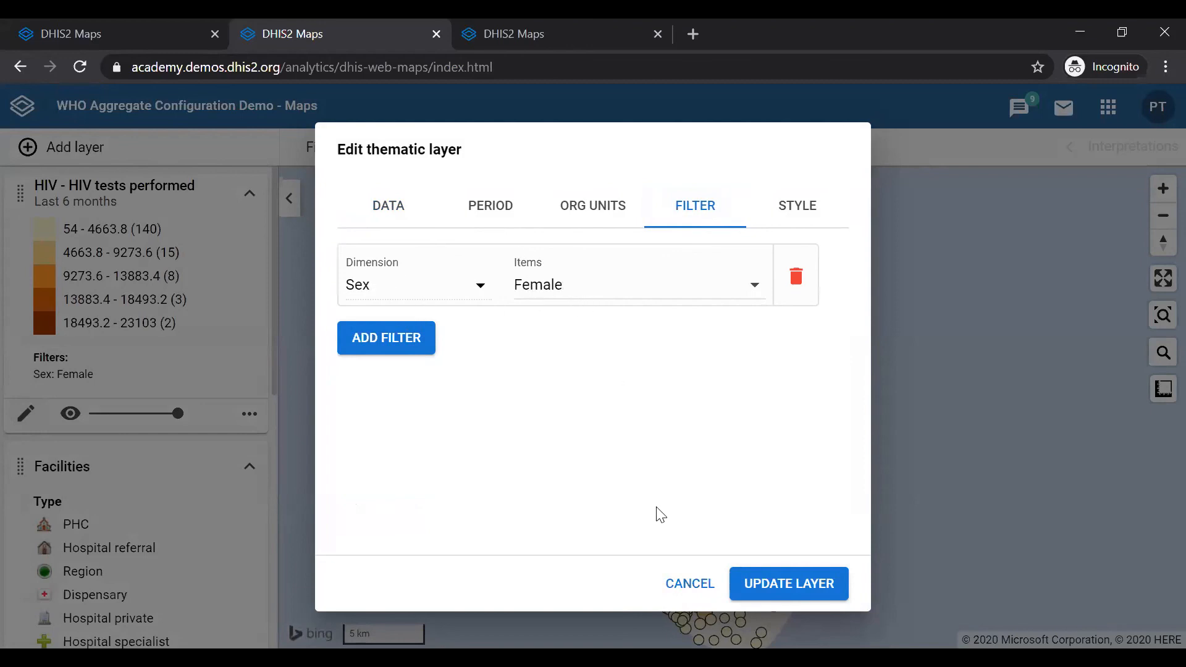
{"action": "left_click", "coordinate": [678, 582]}
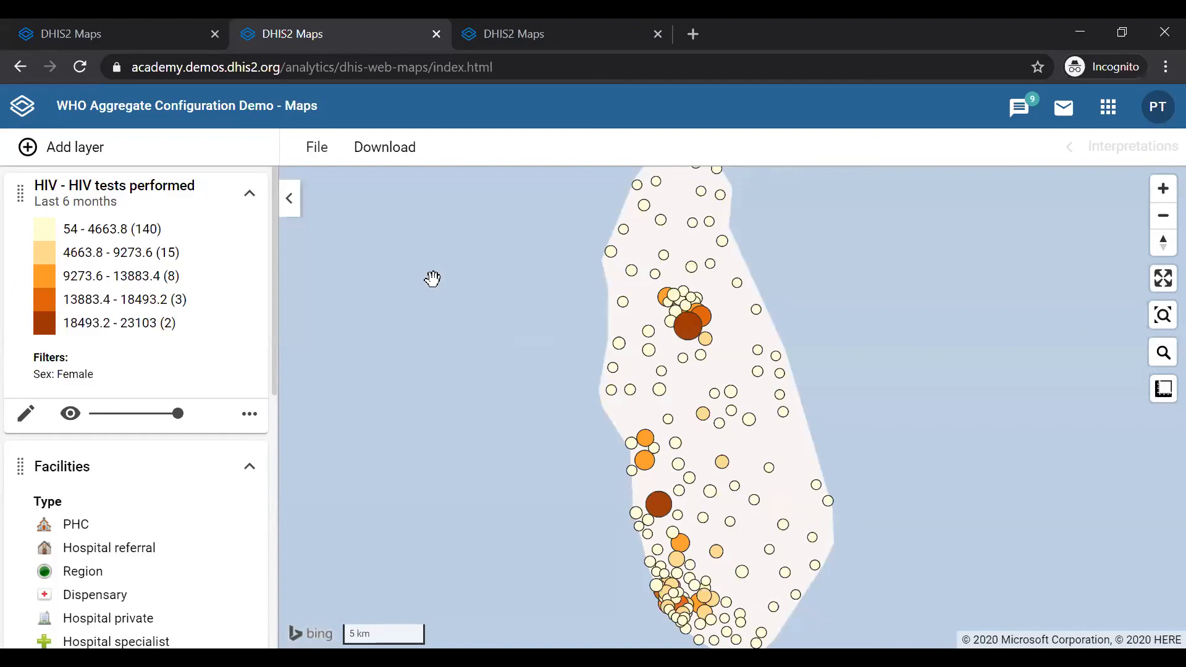
Save the map under the name "PA - HIV Tests Performed - last 6 months - facility - female"
{"action": "left_click", "coordinate": [318, 151]}
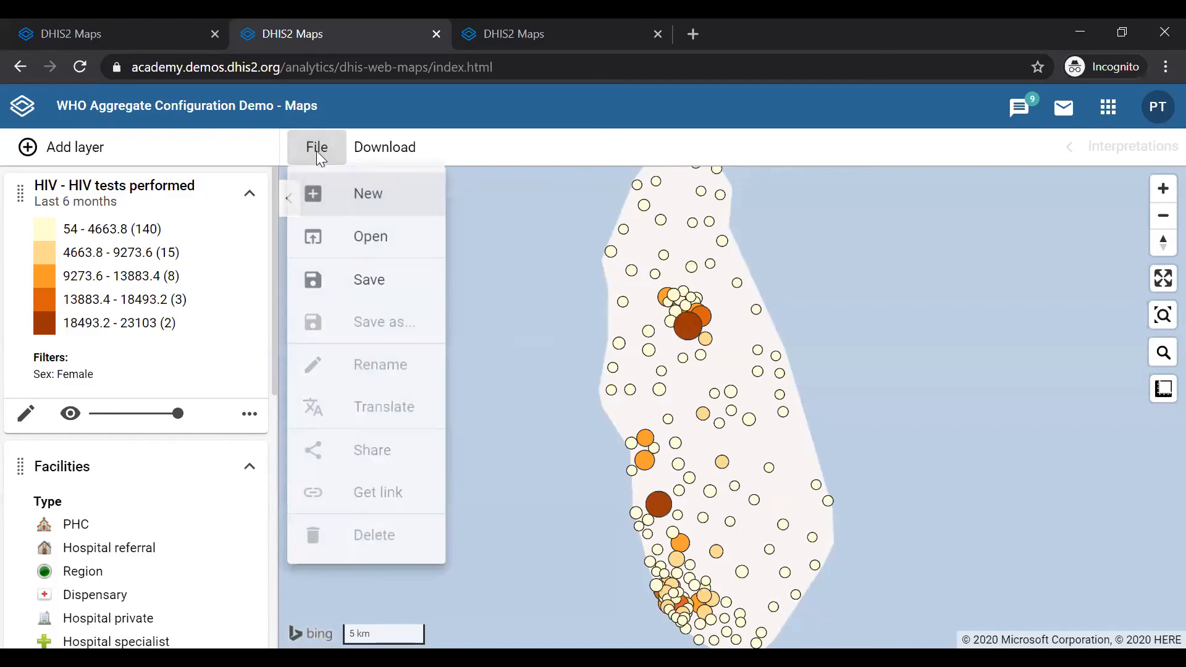
{"action": "left_click", "coordinate": [380, 300]}
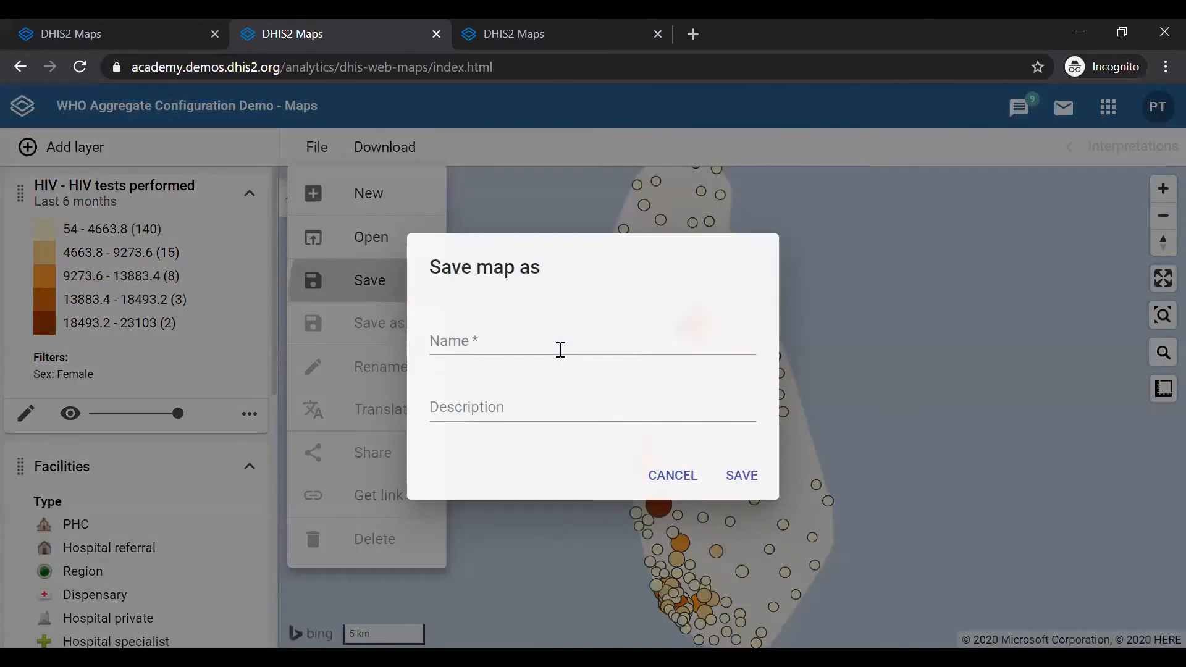
{"action": "left_click", "coordinate": [560, 349]}
{"action": "type", "text": "P"}
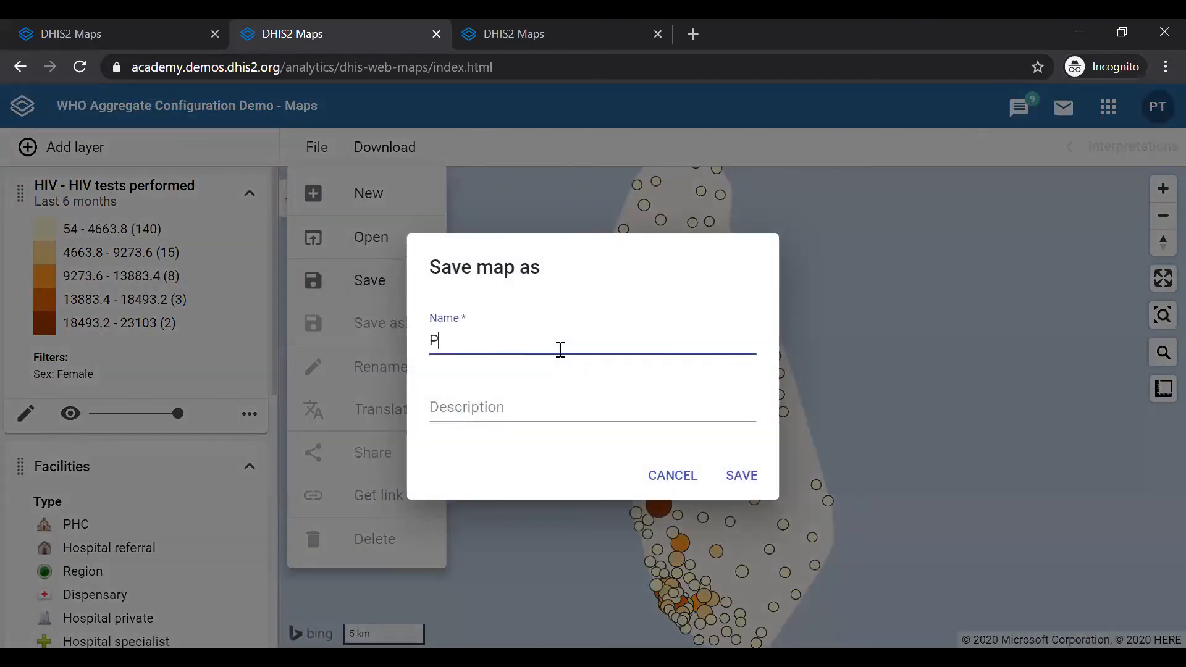
{"action": "type", "text": "A - HIV Tests Perform"}
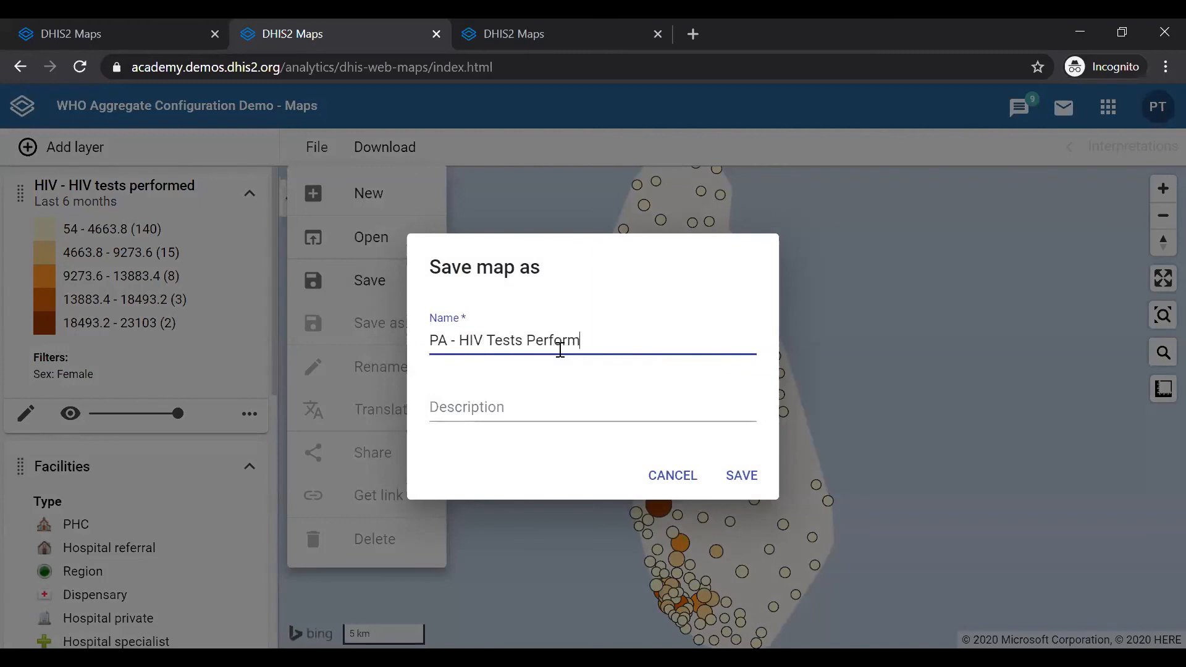
{"action": "type", "text": "ed - last 6 months - facili"}
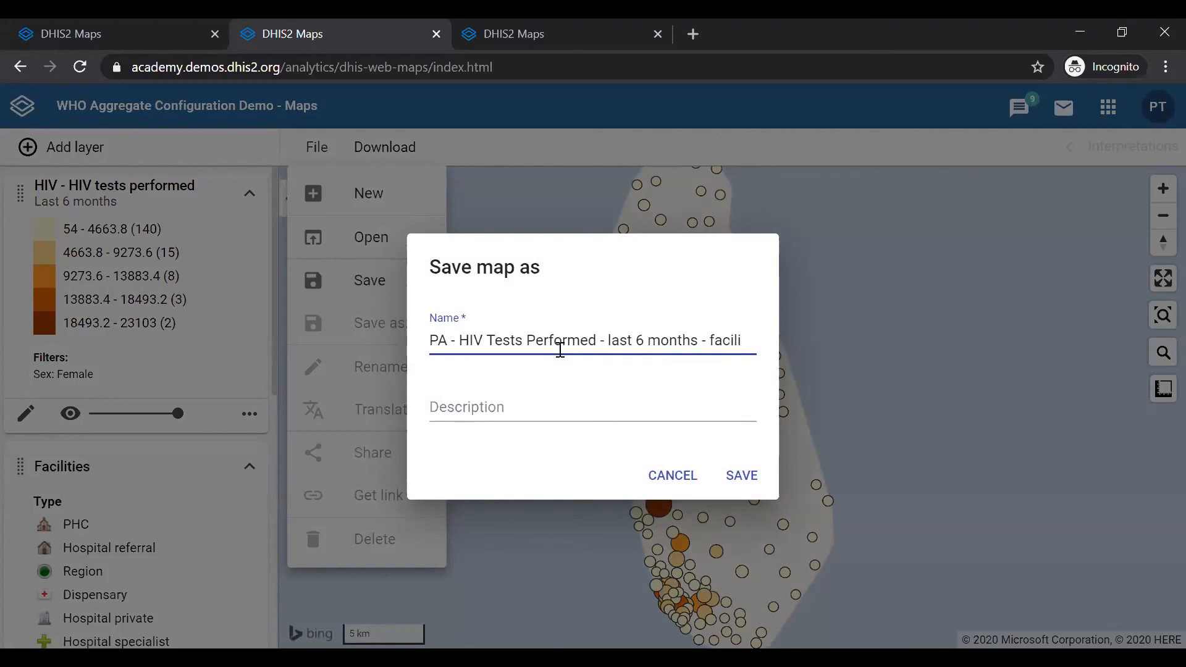
{"action": "type", "text": "ty - female"}
{"action": "key", "text": "Return"}
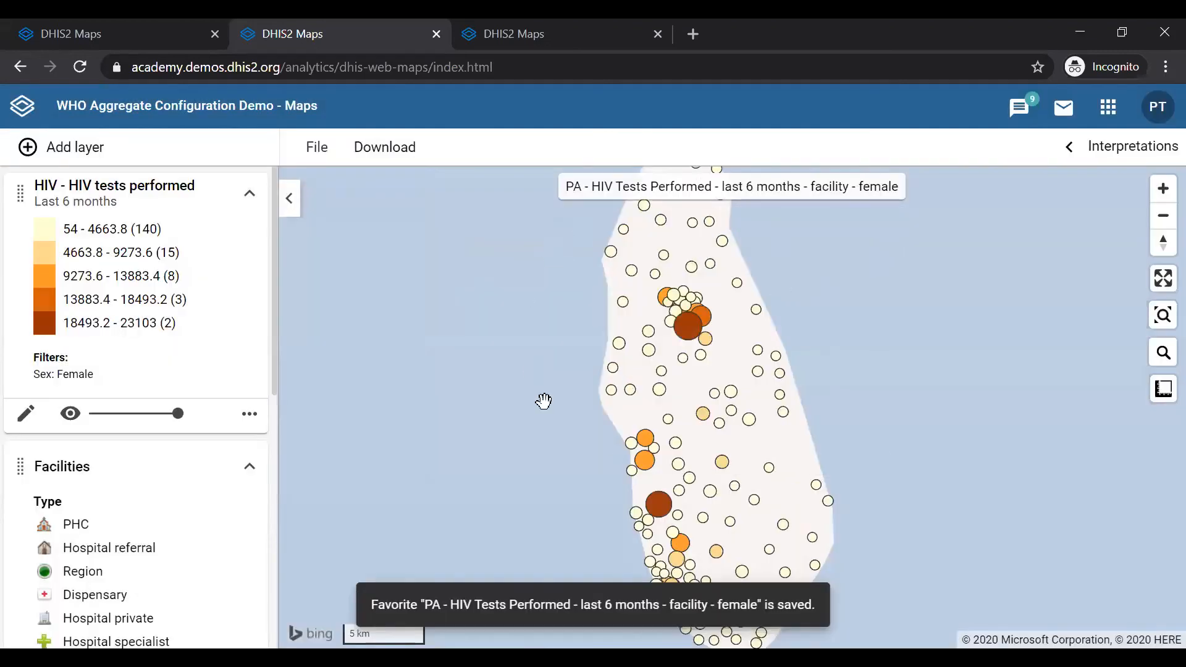